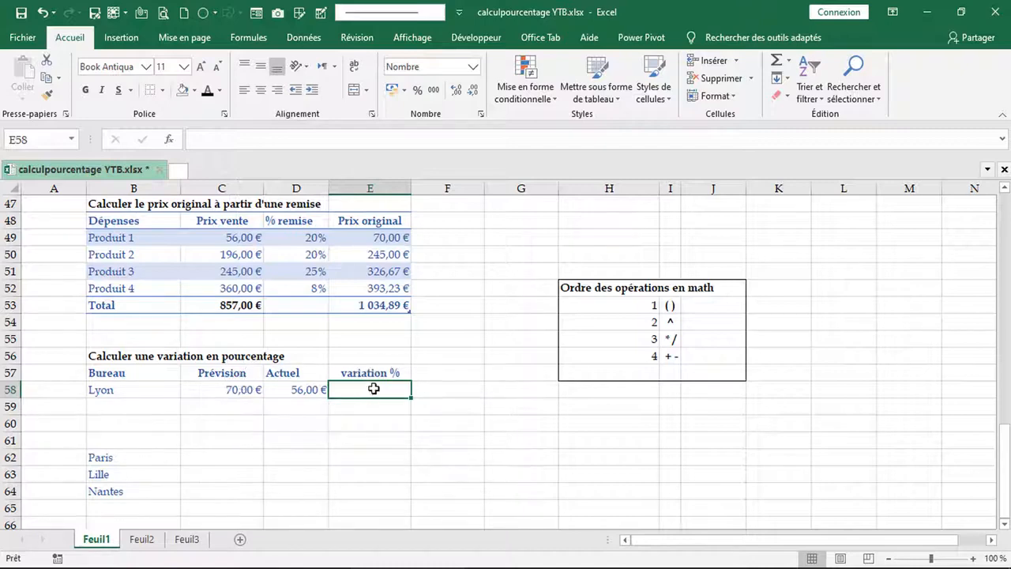
- Enter the formula =D58/C58-1 in E58 to calculate Lyon's percentage variation between forecast and actual
{"action": "type", "text": "="}
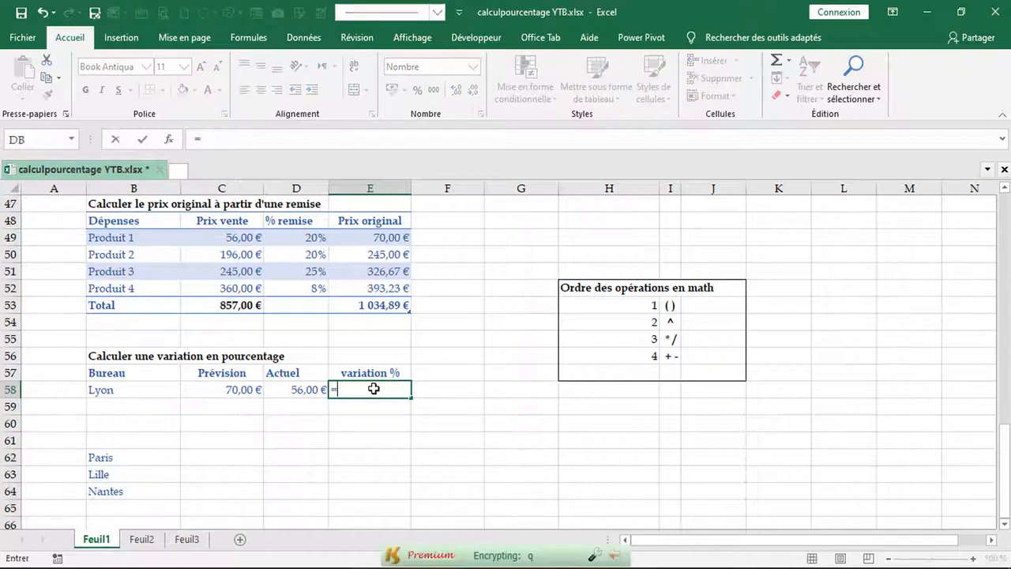
{"action": "left_click", "coordinate": [307, 389]}
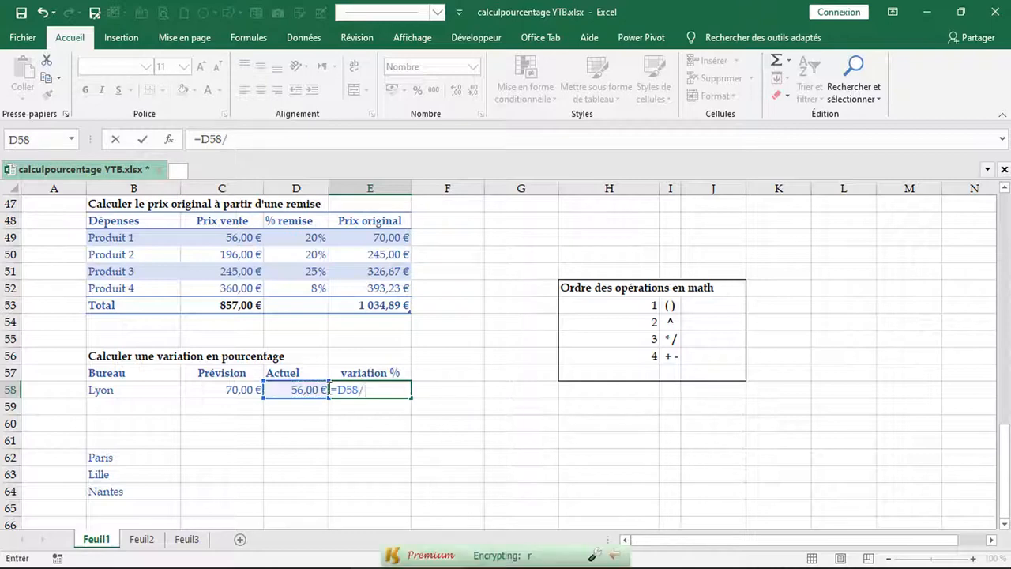
{"action": "left_click", "coordinate": [230, 389]}
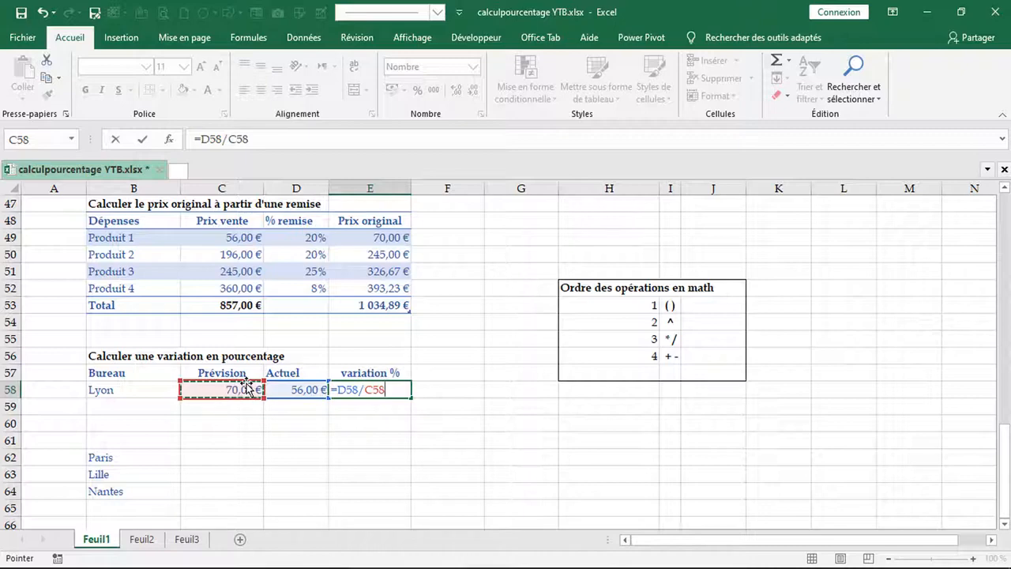
{"action": "type", "text": "-"}
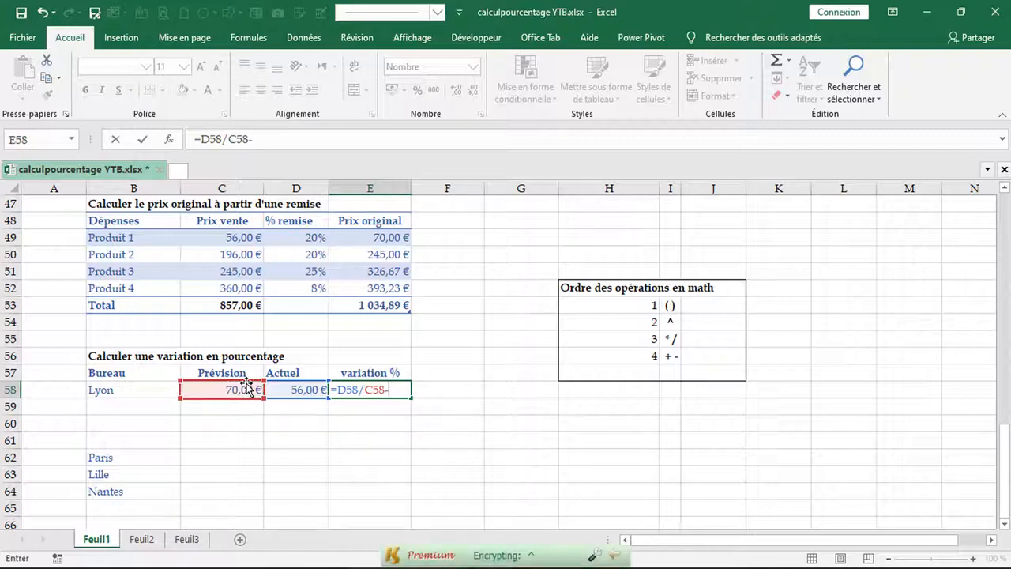
{"action": "type", "text": "1"}
{"action": "key", "text": "Return"}
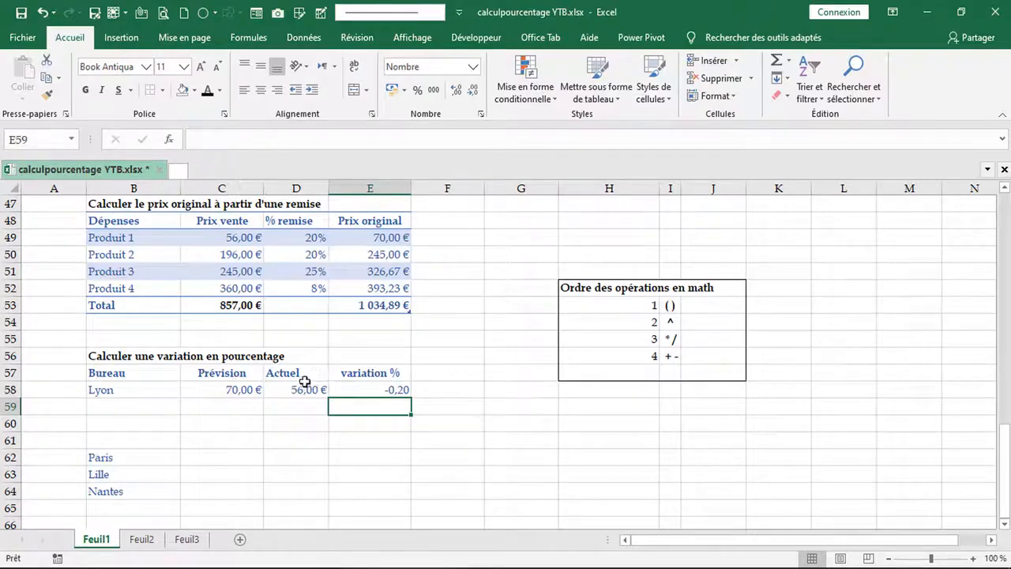
- Format Lyon's variation in E58 as a percentage with two decimals
{"action": "left_click", "coordinate": [359, 387]}
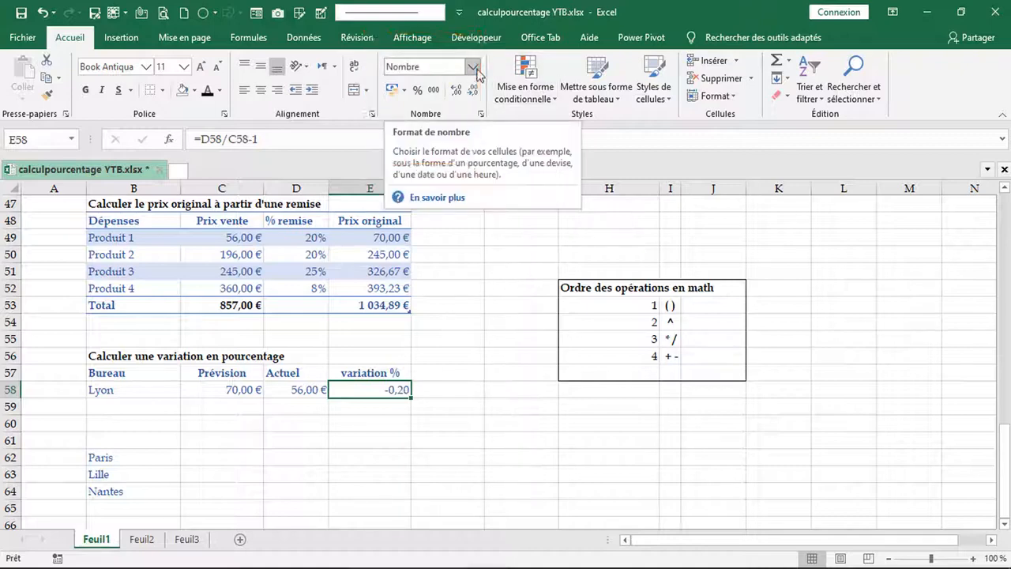
{"action": "left_click", "coordinate": [417, 90]}
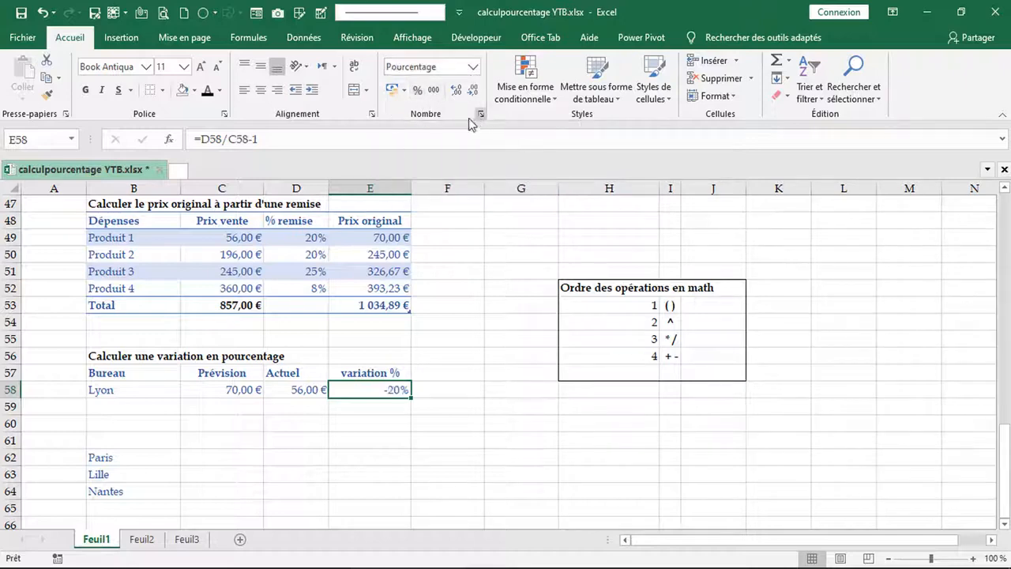
{"action": "left_click", "coordinate": [457, 90]}
{"action": "left_click", "coordinate": [456, 89]}
- In the cell format settings for E58, choose the custom number format 0,00_ ;[Rouge]-0,00\ as the starting point
{"action": "right_click", "coordinate": [397, 390]}
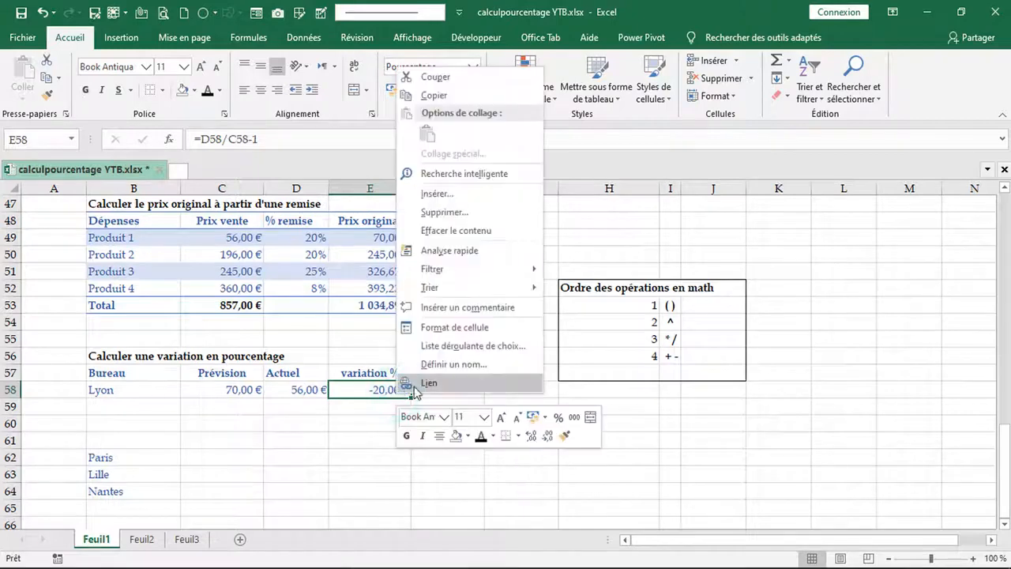
{"action": "left_click", "coordinate": [439, 327]}
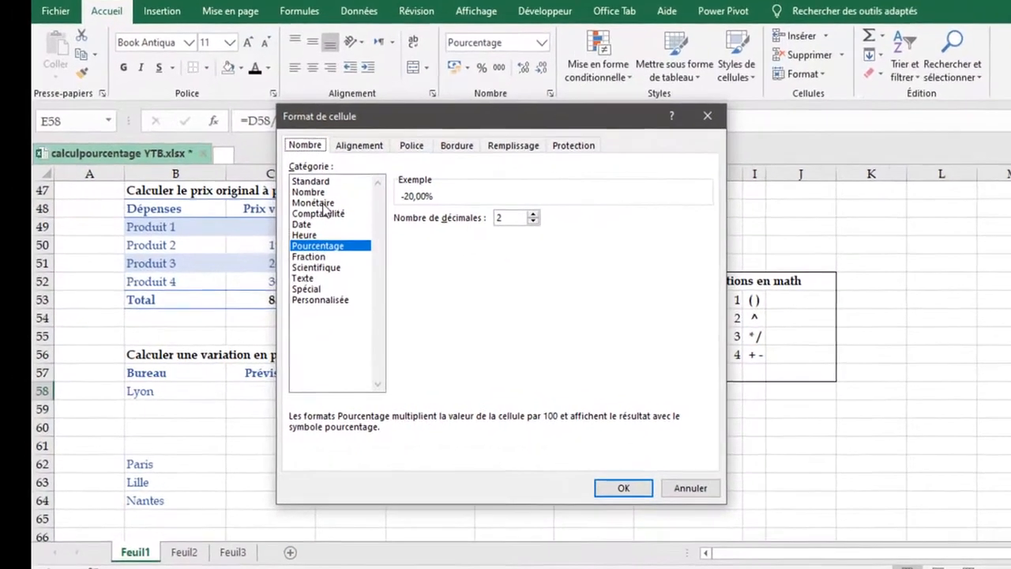
{"action": "left_click", "coordinate": [324, 192]}
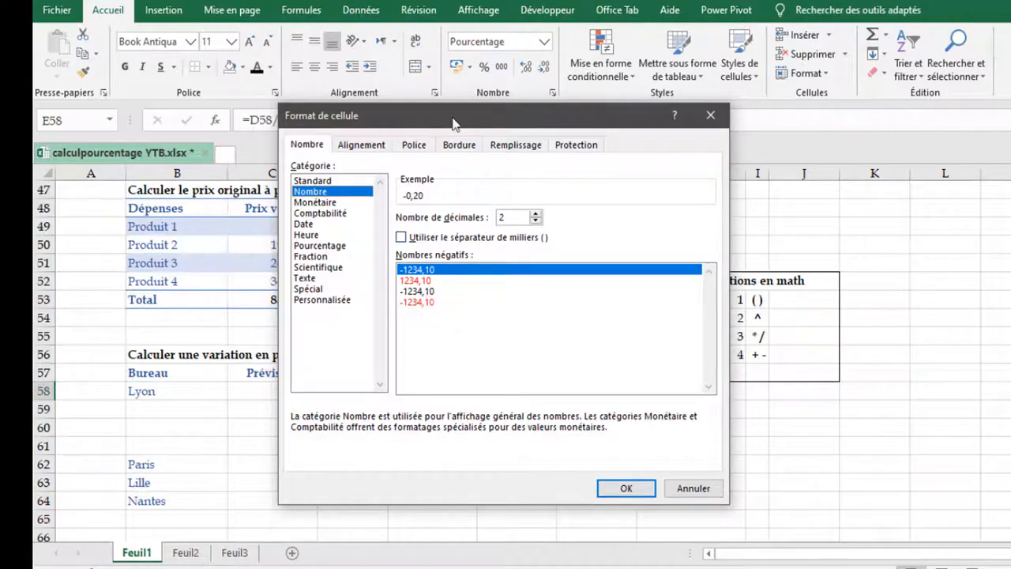
{"action": "left_click_drag", "start_coordinate": [460, 120], "coordinate": [728, 100]}
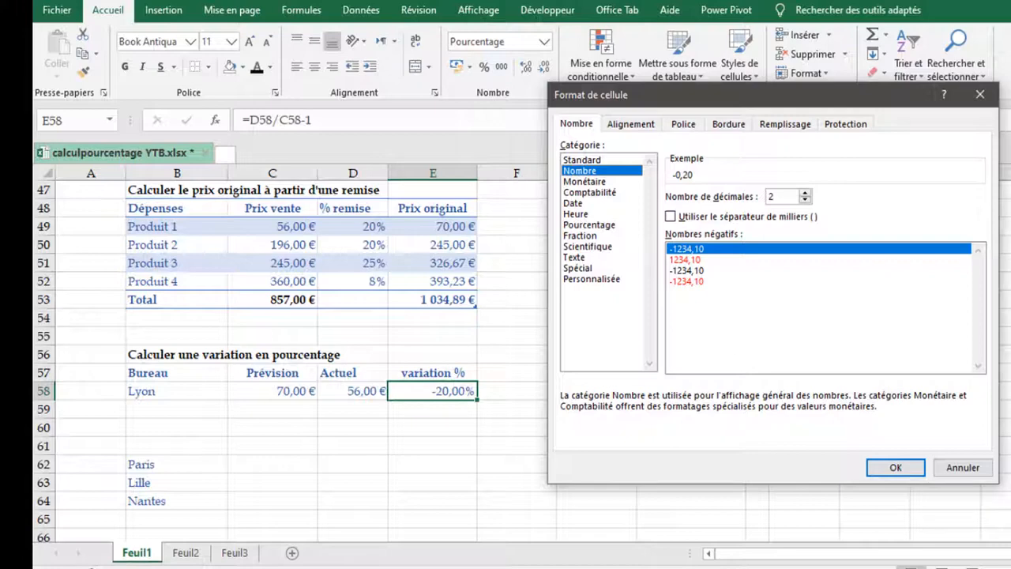
{"action": "left_click", "coordinate": [605, 279]}
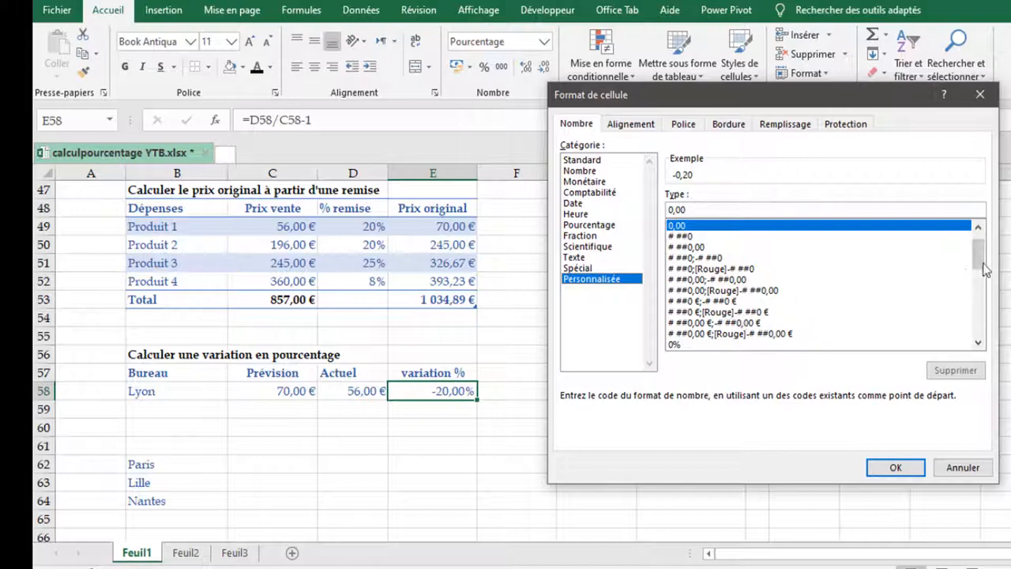
{"action": "left_click_drag", "start_coordinate": [984, 266], "coordinate": [991, 340]}
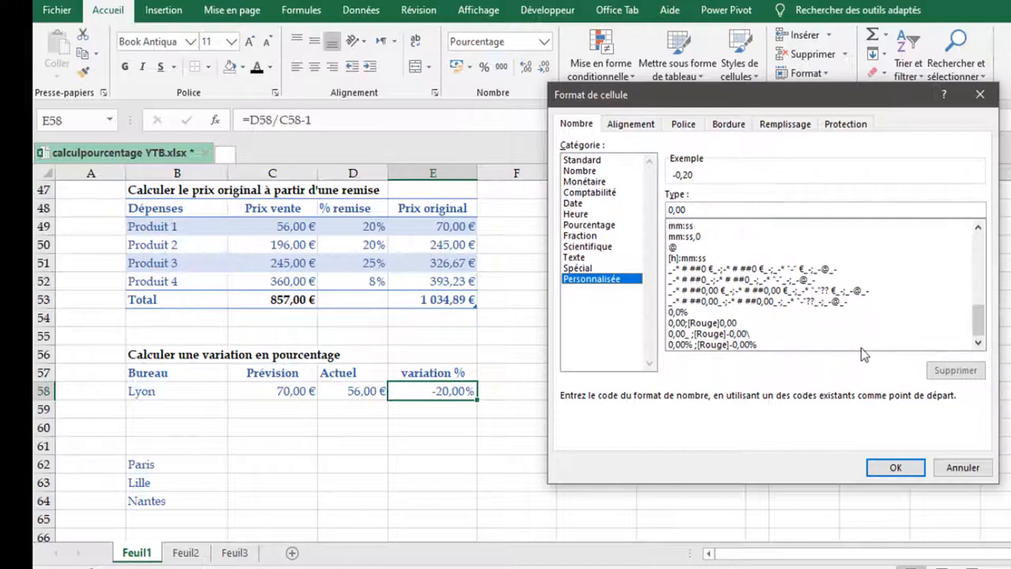
{"action": "left_click", "coordinate": [727, 338]}
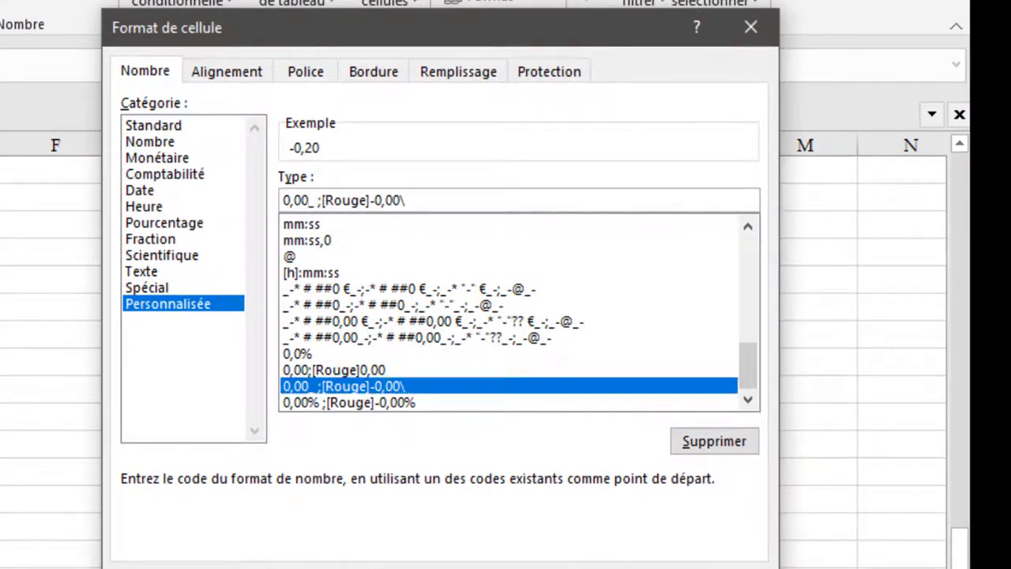
- Change the custom format code to 0,00% ;[Rouge]-0,00% and apply it to E58
{"action": "key", "text": "BackSpace"}
{"action": "key", "text": "BackSpace"}
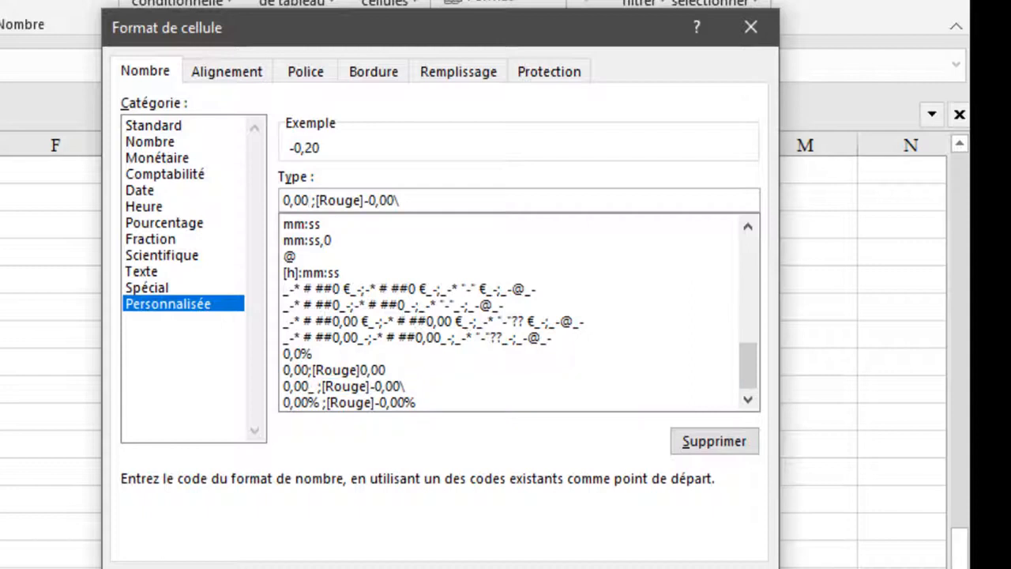
{"action": "type", "text": "%"}
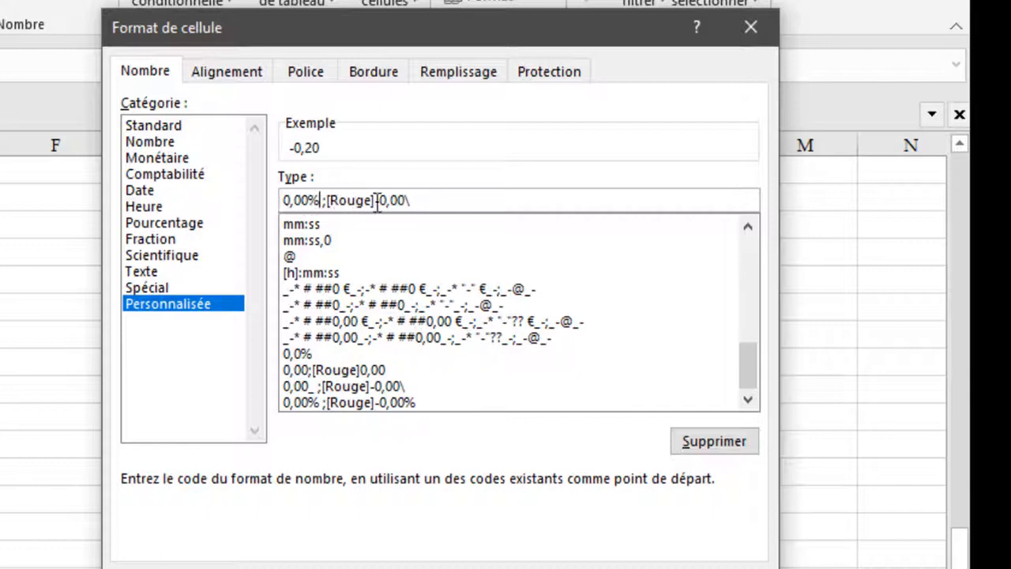
{"action": "left_click", "coordinate": [428, 203]}
{"action": "type", "text": "%"}
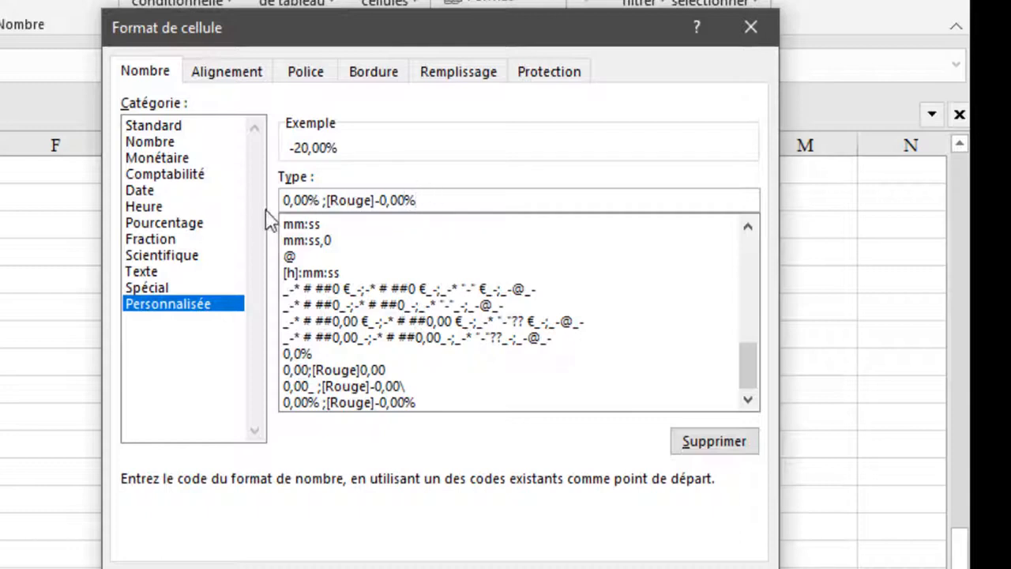
{"action": "left_click", "coordinate": [322, 200]}
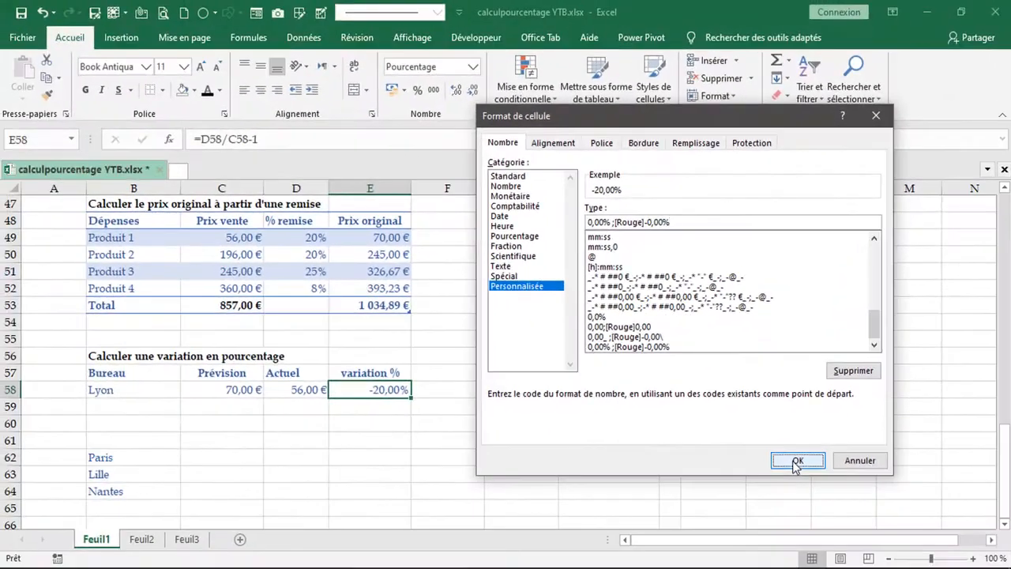
{"action": "left_click", "coordinate": [612, 568]}
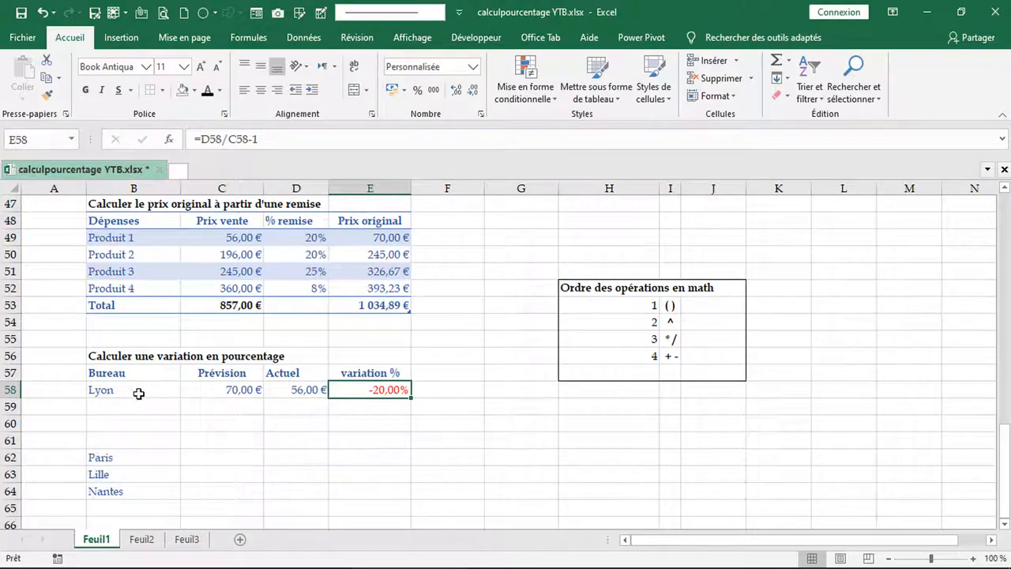
- Format B57:E58 as a table with headers, using the light blue banded style
{"action": "left_click_drag", "start_coordinate": [111, 373], "coordinate": [377, 388]}
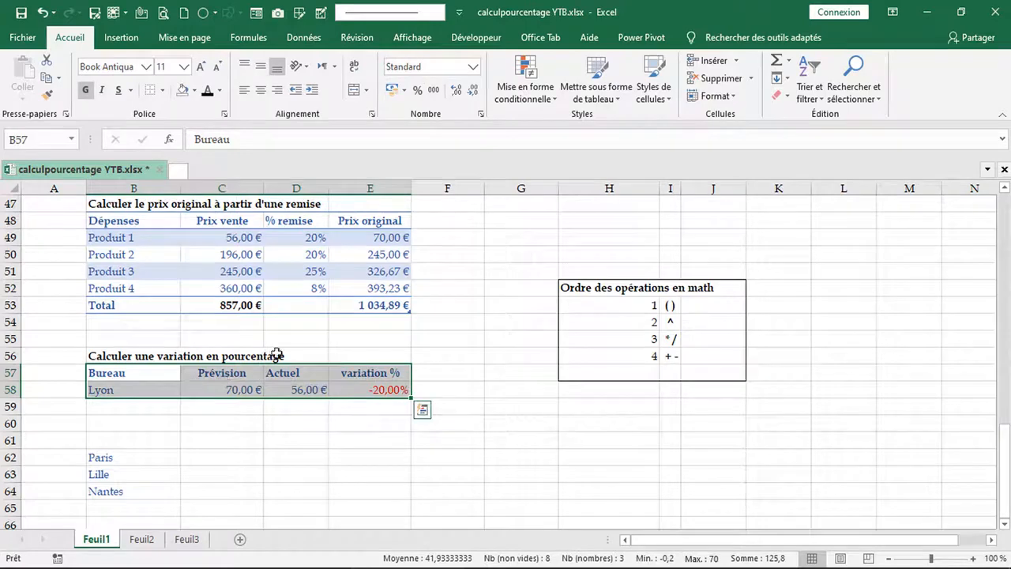
{"action": "left_click", "coordinate": [612, 93]}
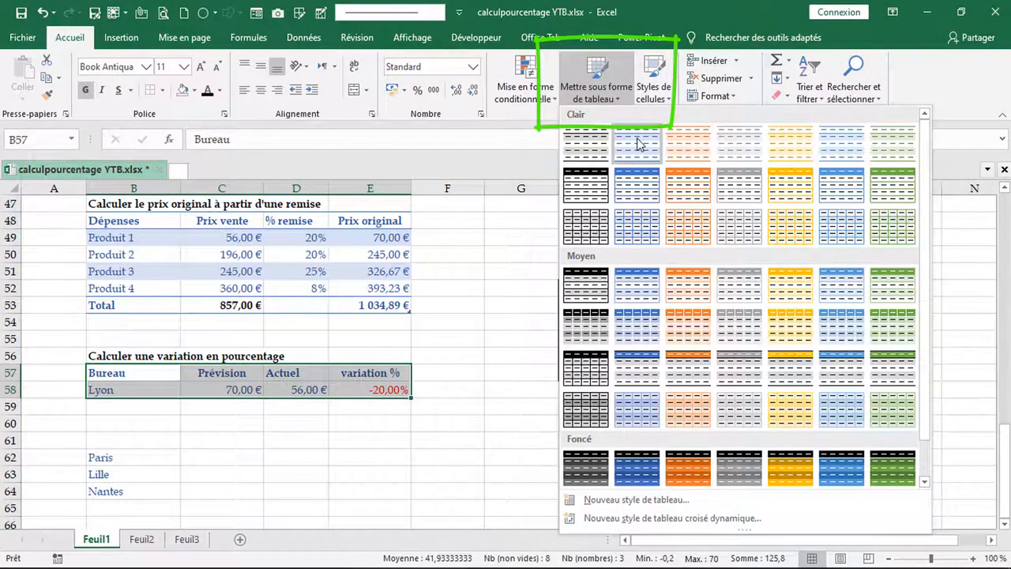
{"action": "left_click", "coordinate": [638, 143]}
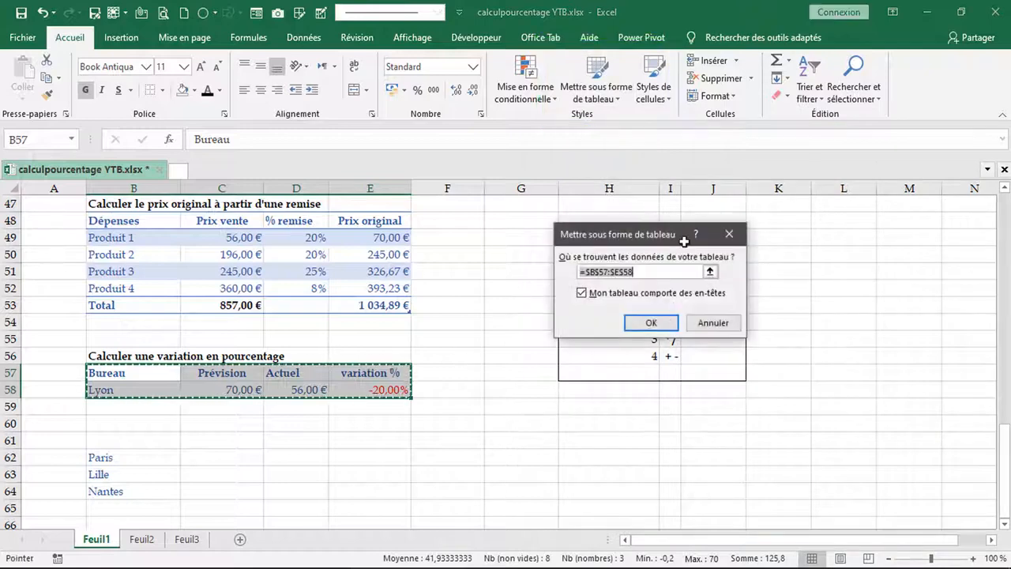
{"action": "left_click", "coordinate": [652, 323]}
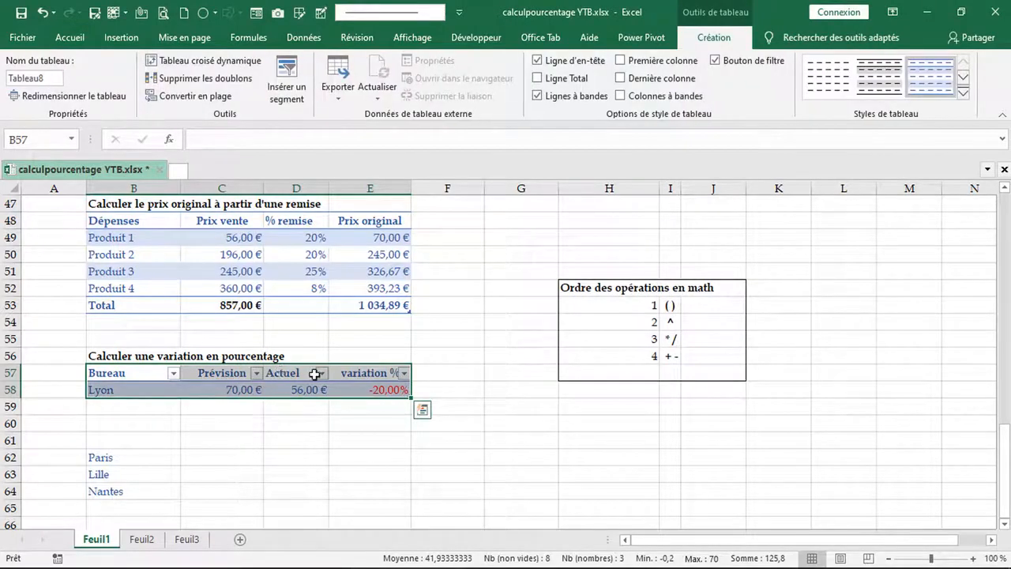
{"action": "left_click", "coordinate": [397, 477]}
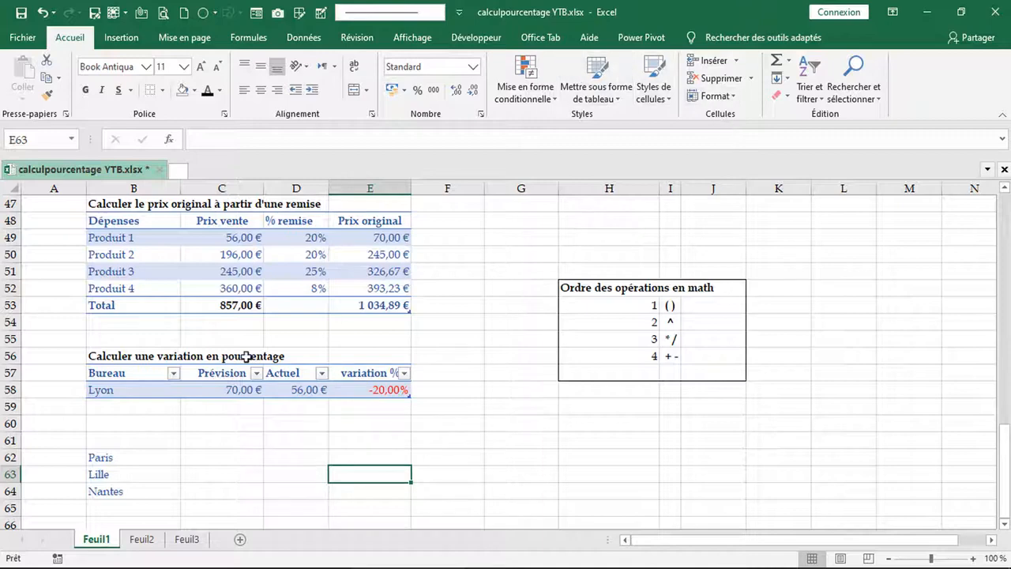
{"action": "left_click", "coordinate": [510, 439]}
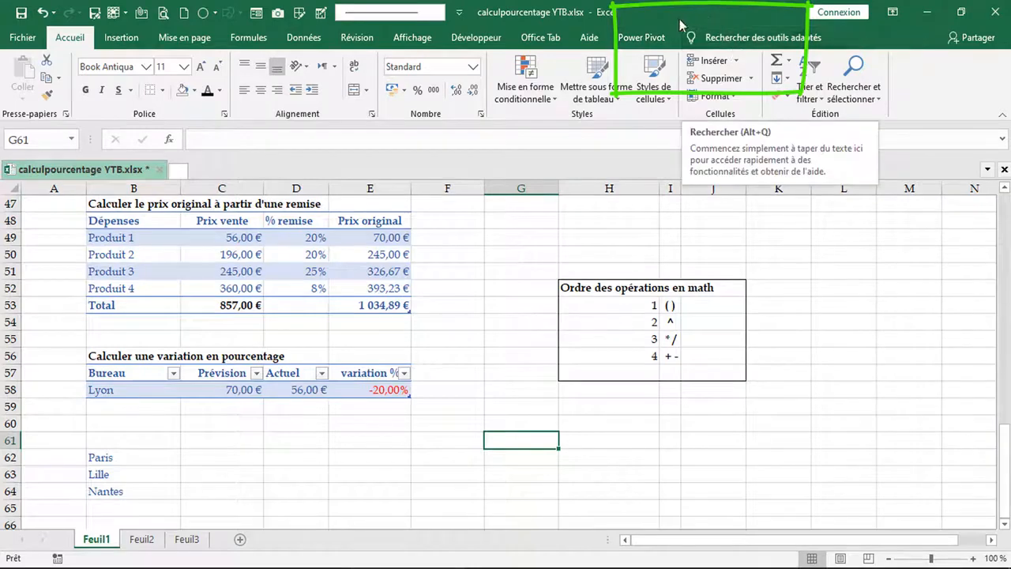
- Turn off the filter buttons in the header row of the Bureau table
{"action": "left_click", "coordinate": [291, 389]}
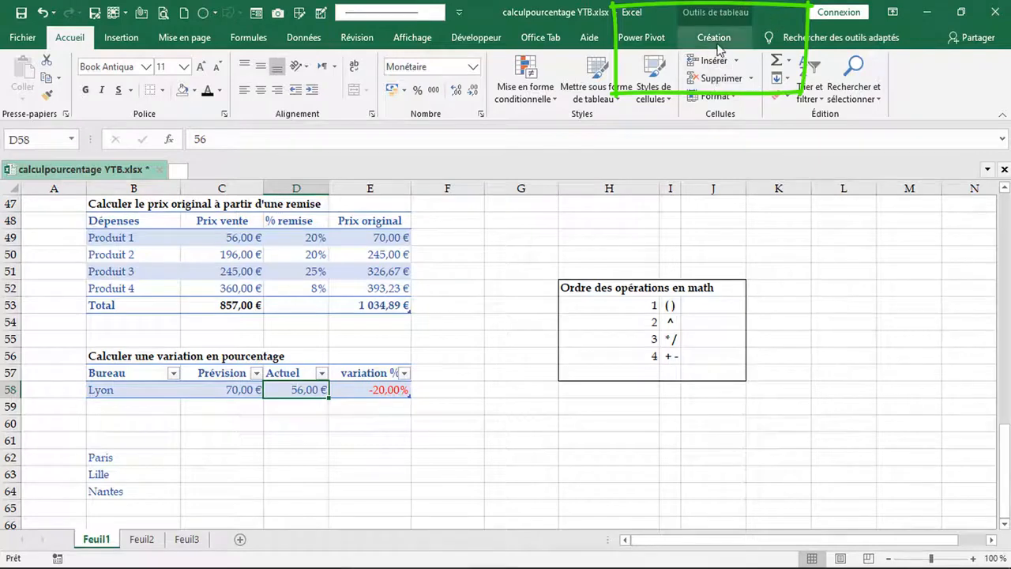
{"action": "left_click", "coordinate": [724, 39]}
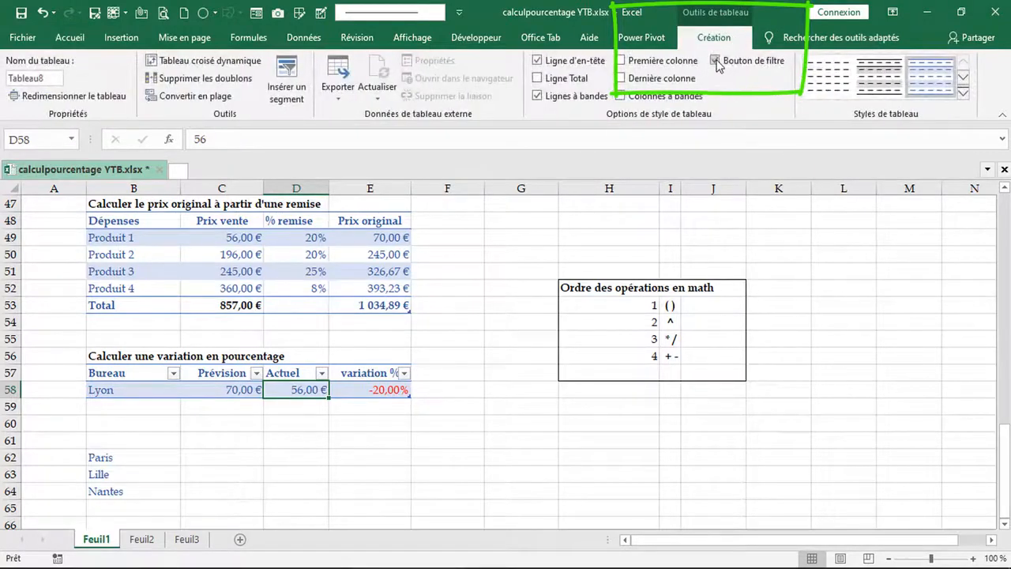
{"action": "left_click", "coordinate": [716, 62]}
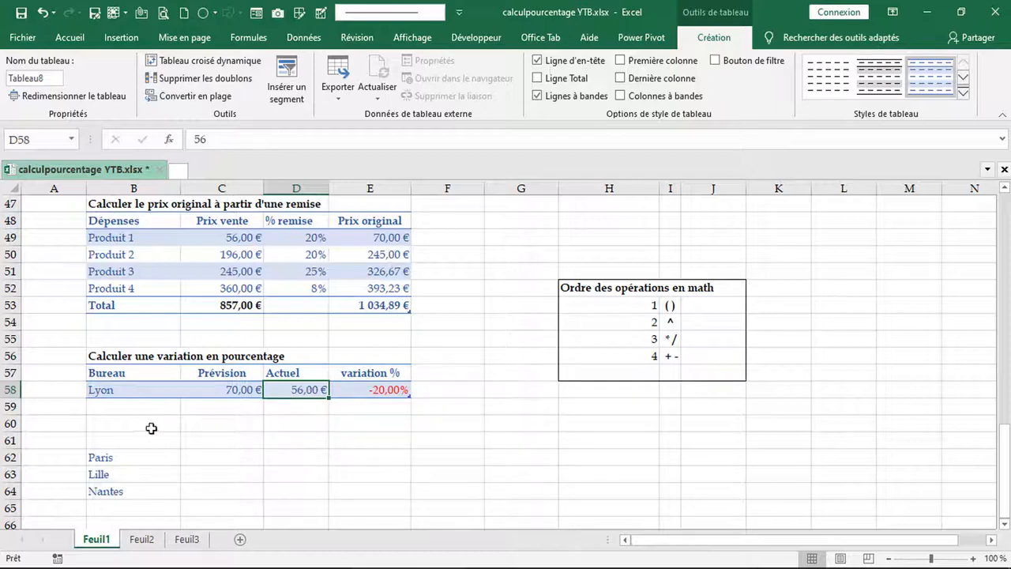
- Copy the offices Paris, Lille and Nantes from B62:B64 into B59:B61, directly below Lyon
{"action": "left_click", "coordinate": [128, 462]}
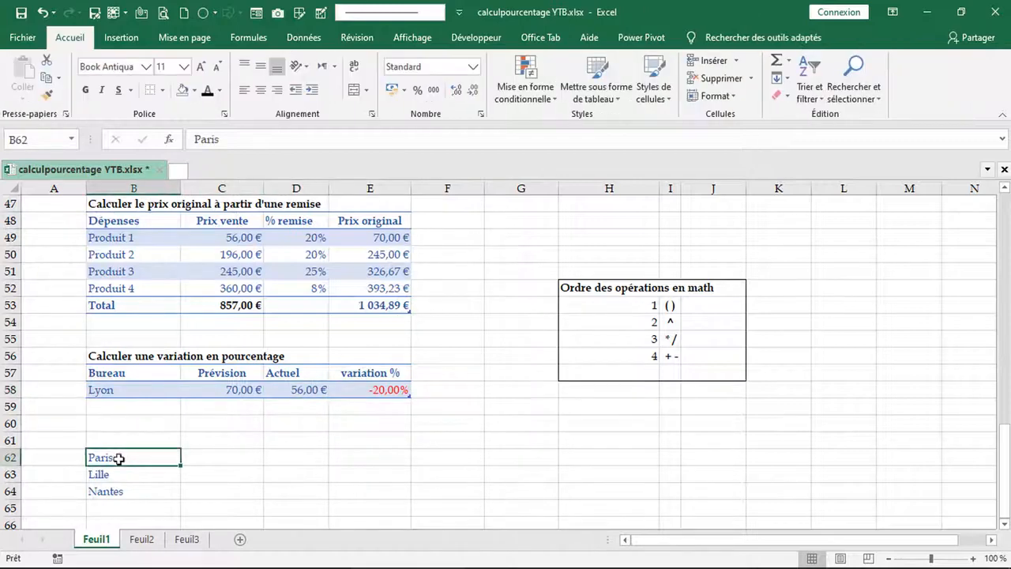
{"action": "left_click_drag", "start_coordinate": [118, 458], "coordinate": [110, 488]}
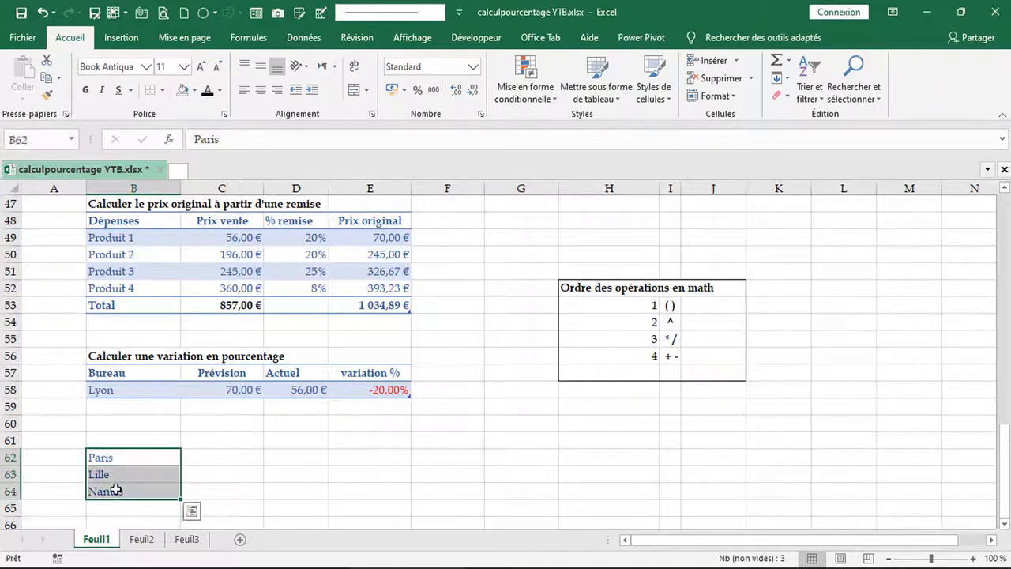
{"action": "key", "text": "ctrl+c"}
{"action": "left_click", "coordinate": [112, 408]}
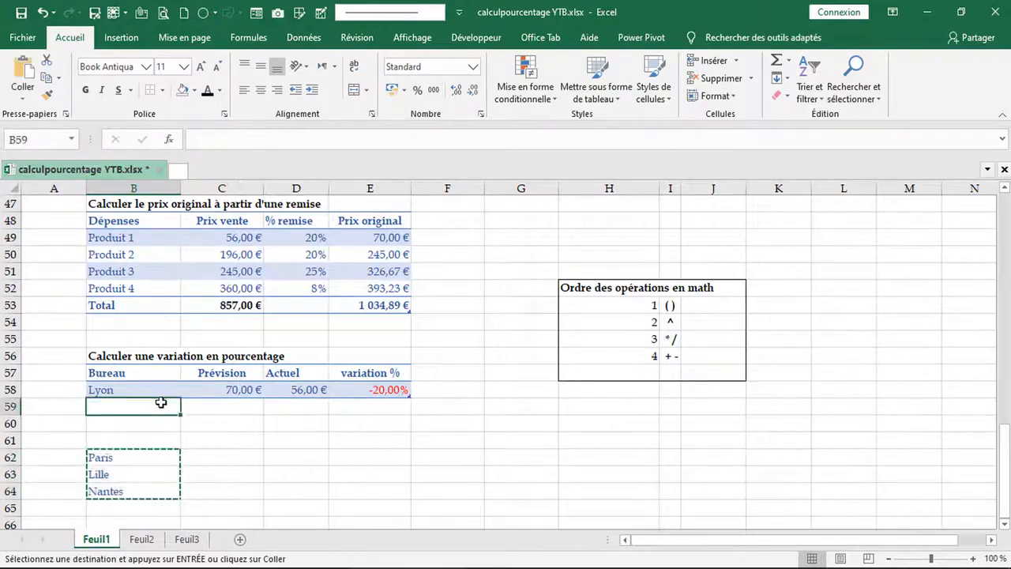
{"action": "key", "text": "ctrl+v"}
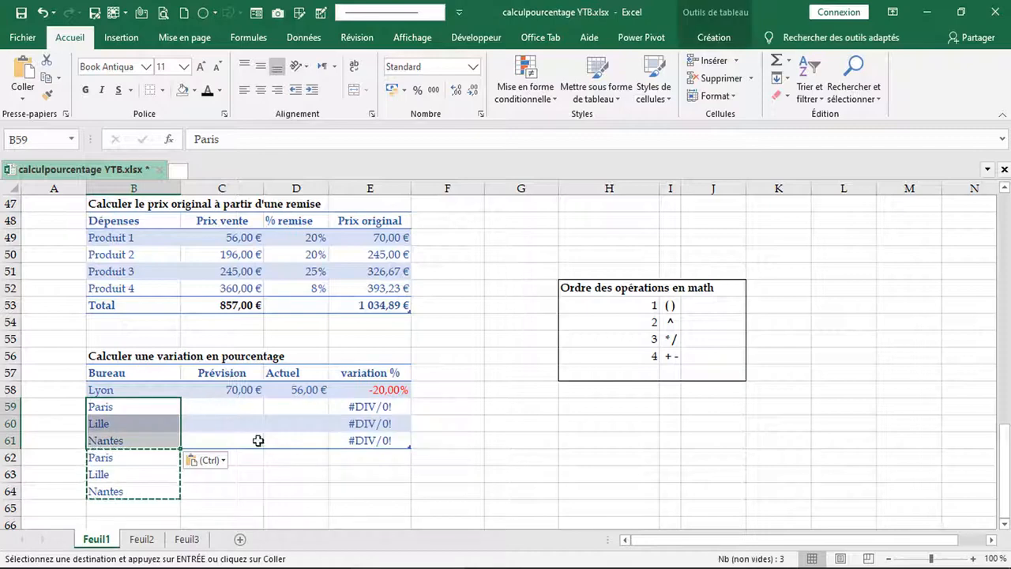
- Delete the original Paris, Lille and Nantes entries in B62:B64 below the table
{"action": "left_click", "coordinate": [501, 445]}
{"action": "left_click_drag", "start_coordinate": [135, 464], "coordinate": [146, 499]}
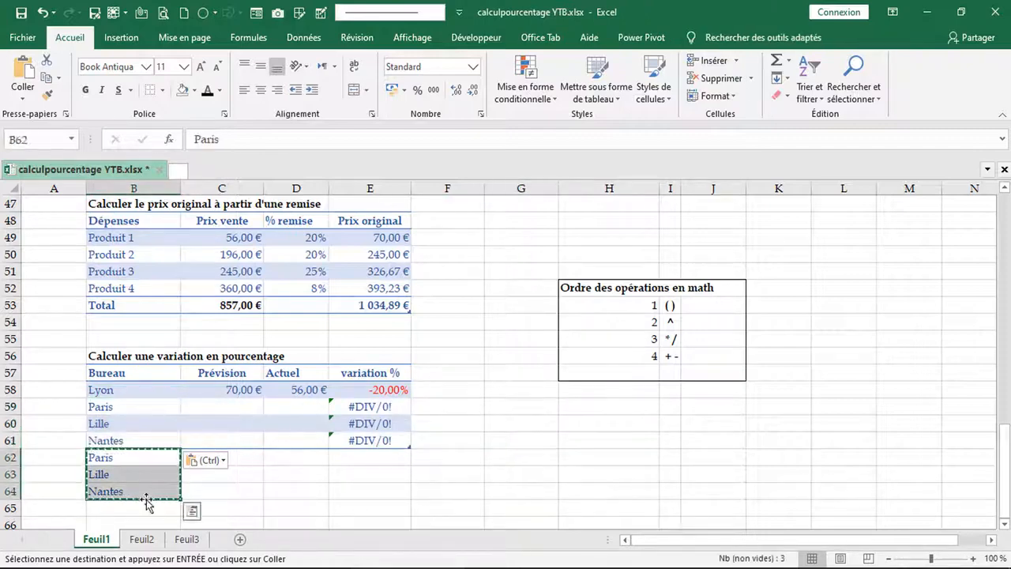
{"action": "key", "text": "Delete"}
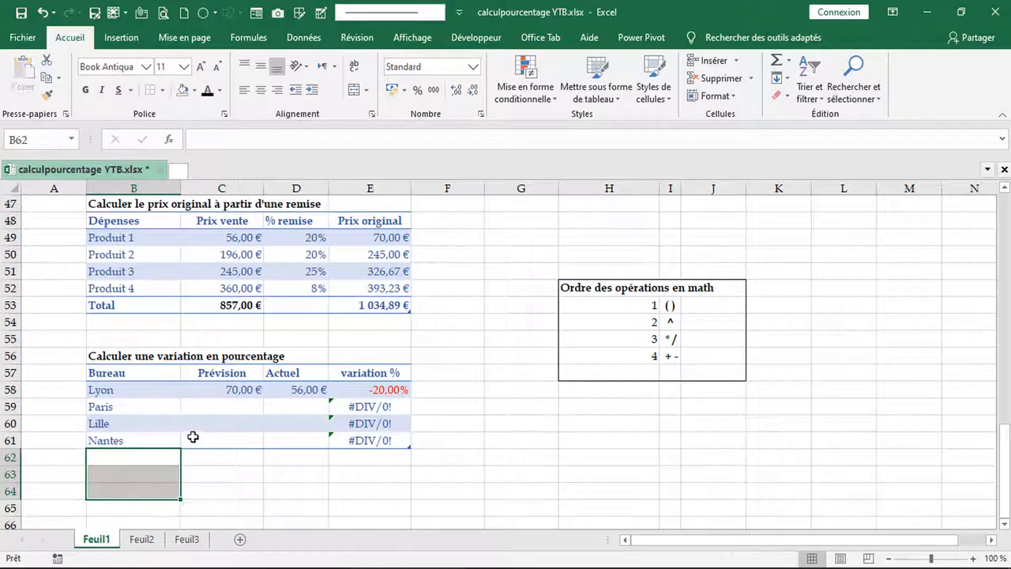
{"action": "left_click", "coordinate": [499, 409]}
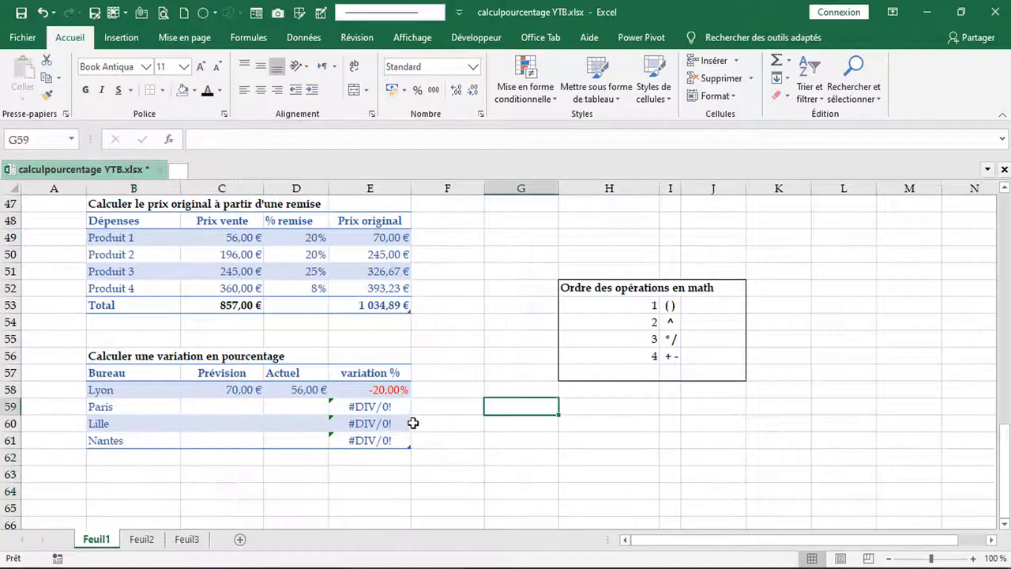
- Enter a forecast of 140 and an actual amount of 600 for the Paris office
{"action": "left_click", "coordinate": [233, 405]}
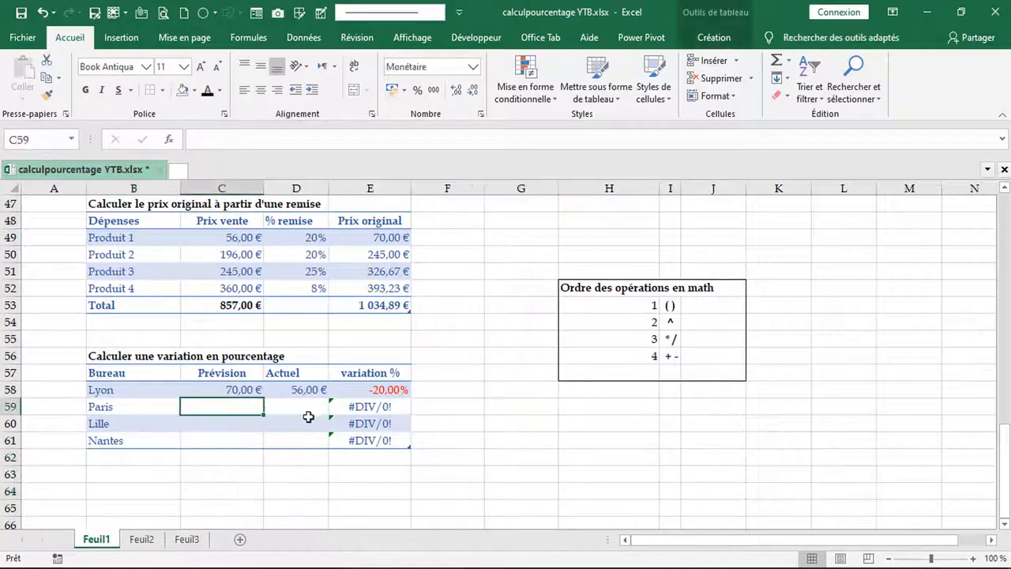
{"action": "left_click", "coordinate": [304, 407]}
{"action": "left_click", "coordinate": [371, 407]}
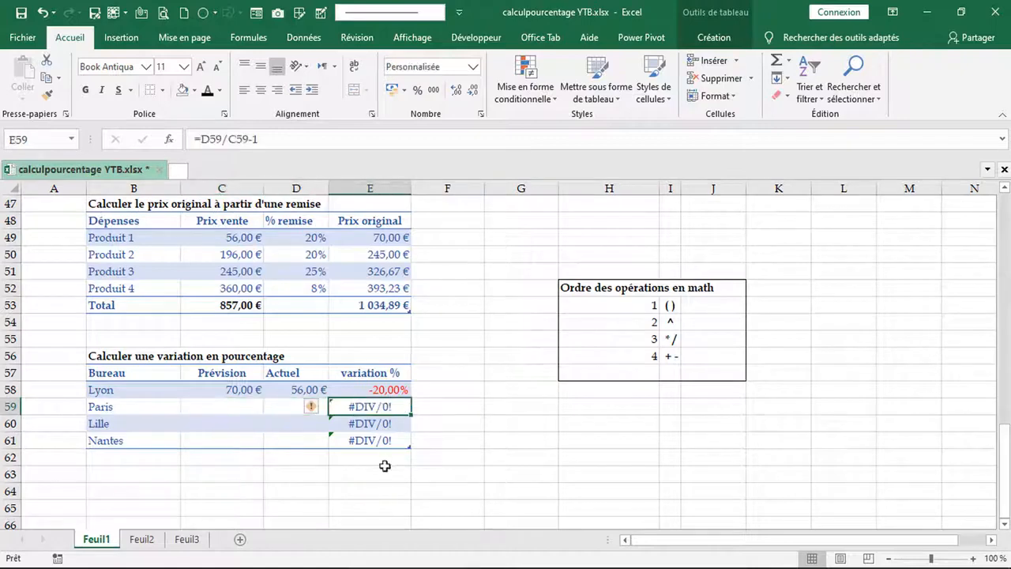
{"action": "left_click", "coordinate": [228, 408]}
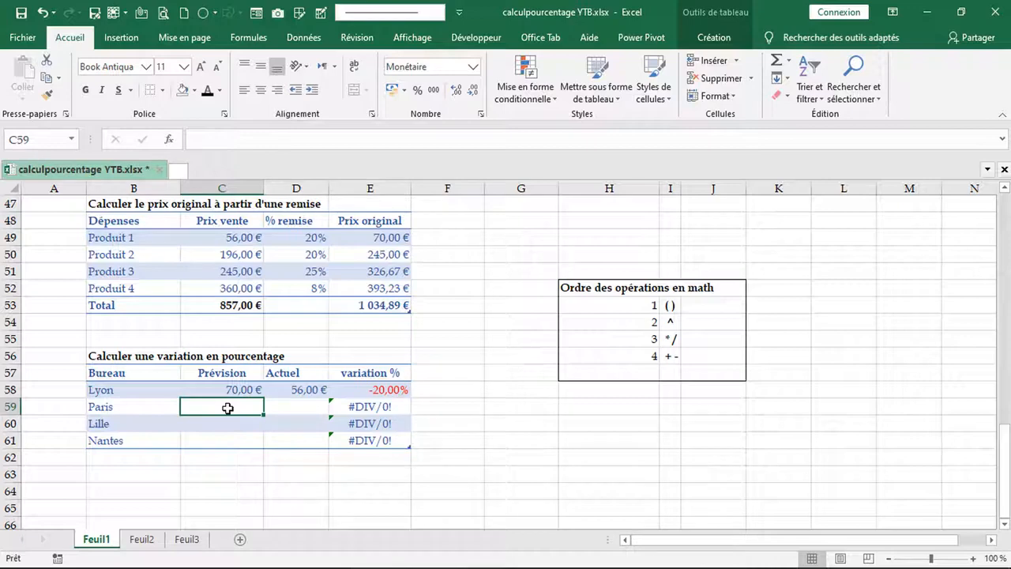
{"action": "type", "text": "140"}
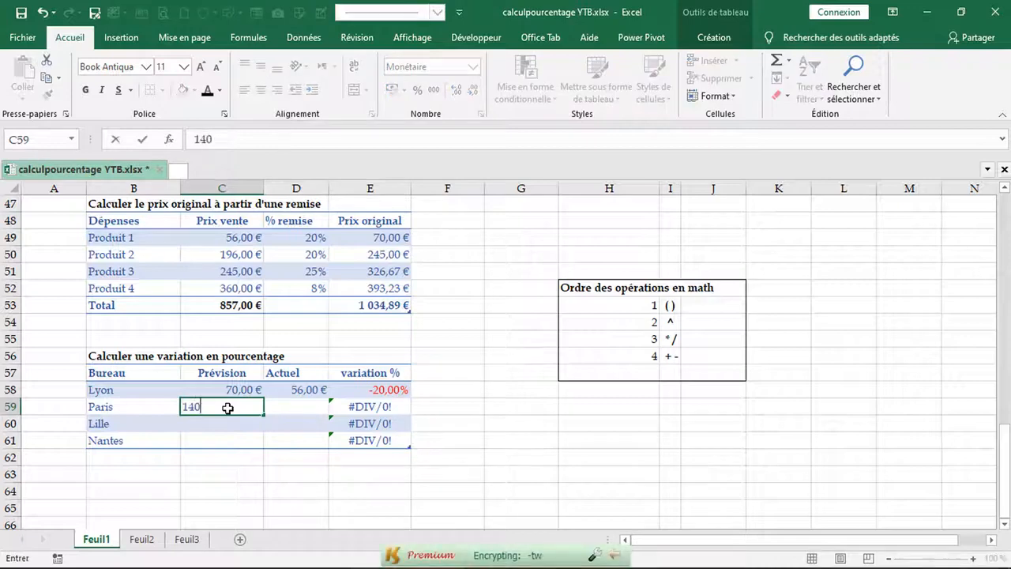
{"action": "key", "text": "Tab"}
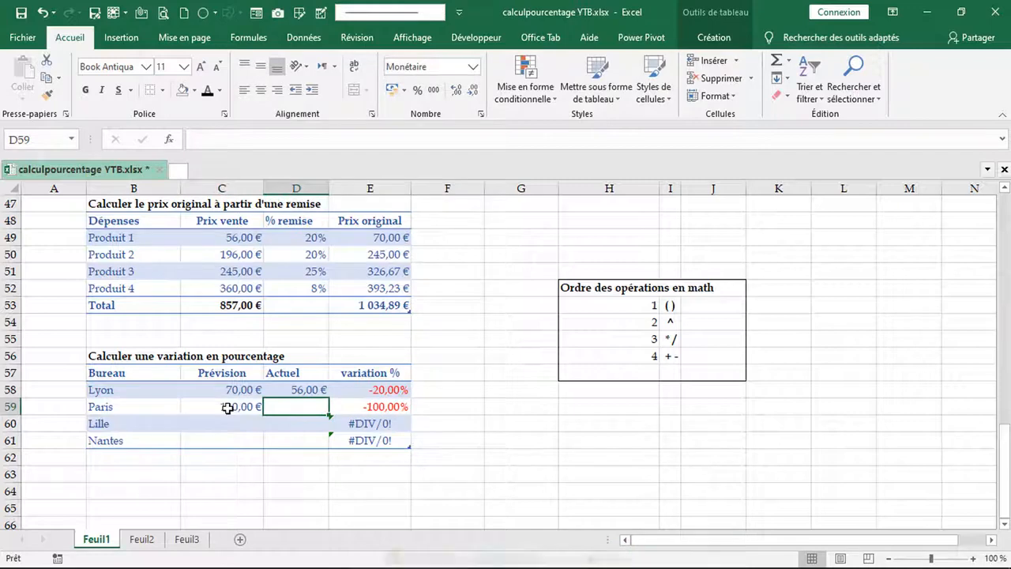
{"action": "type", "text": "600"}
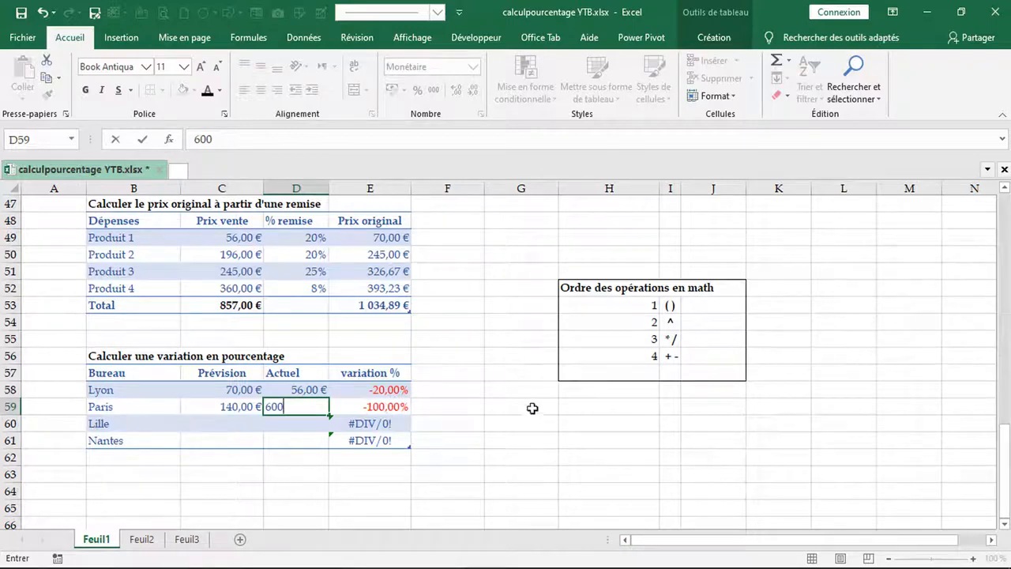
{"action": "key", "text": "Tab"}
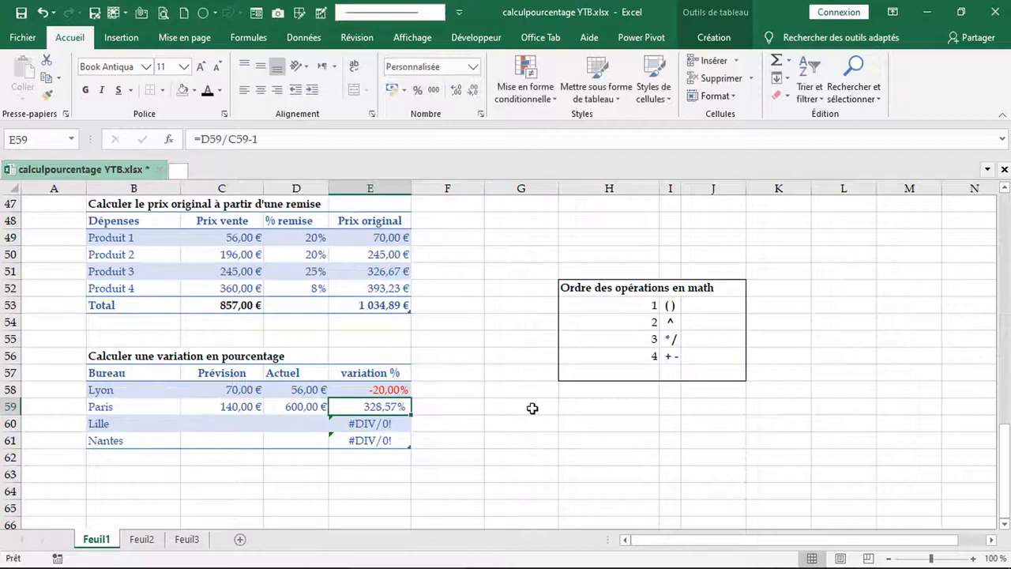
- Fill in the Lille row with a forecast of 125 and an actual amount of 135
{"action": "left_click", "coordinate": [229, 425]}
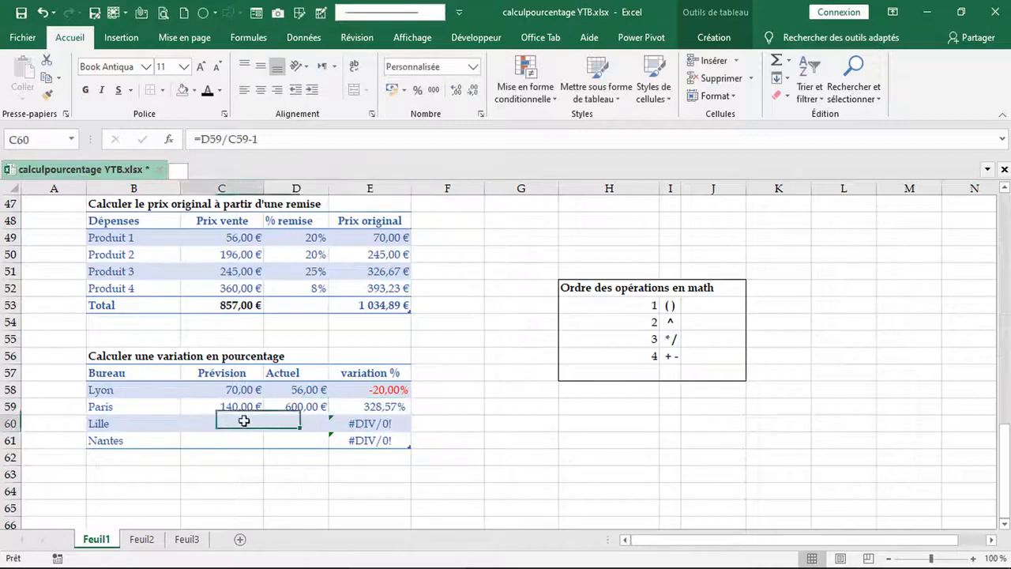
{"action": "type", "text": "125"}
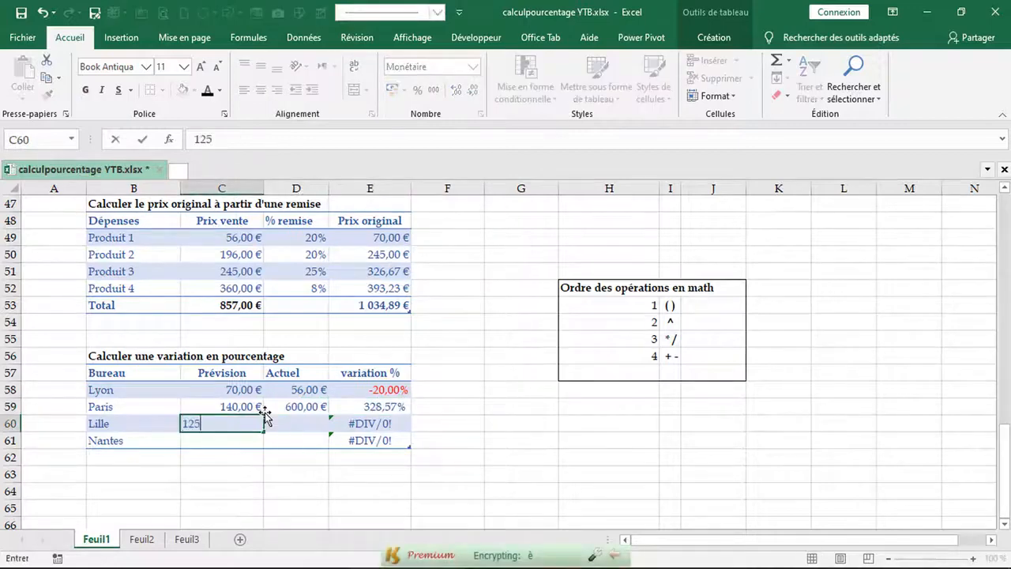
{"action": "key", "text": "Tab"}
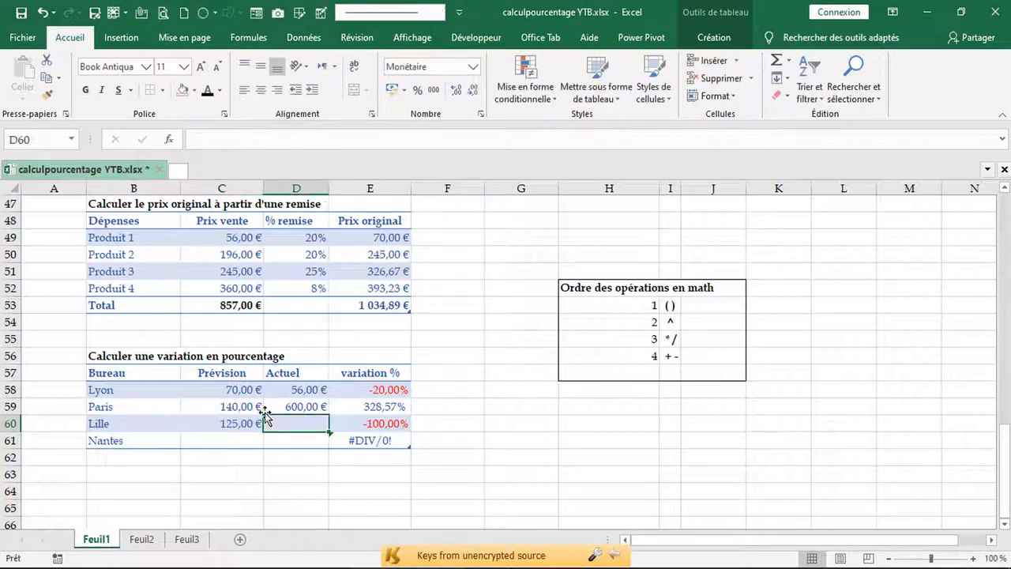
{"action": "type", "text": "13"}
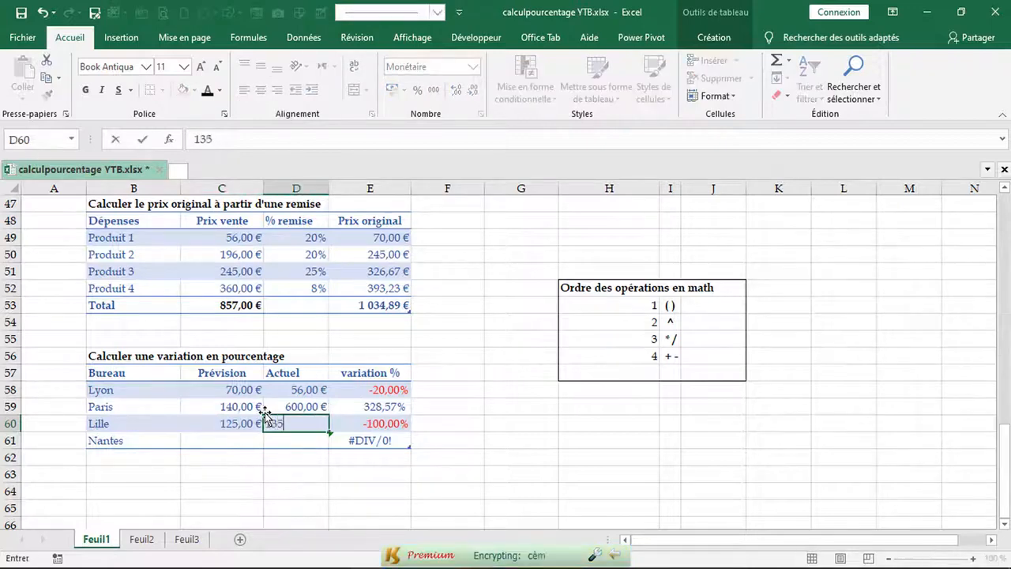
{"action": "type", "text": "5"}
{"action": "key", "text": "Tab"}
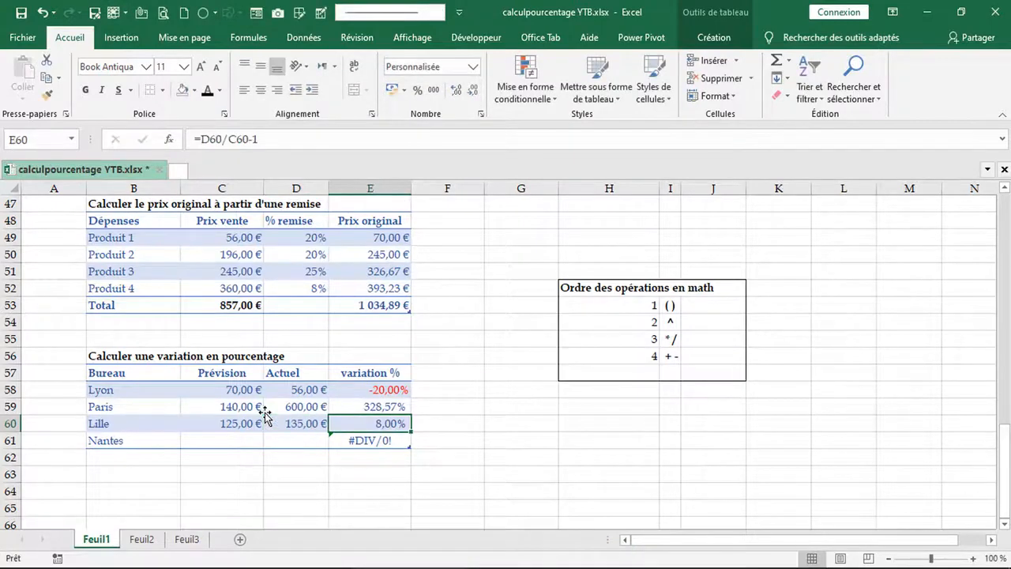
- Fill in the Nantes row with a forecast of 450 and an actual amount of 650
{"action": "left_click", "coordinate": [217, 436]}
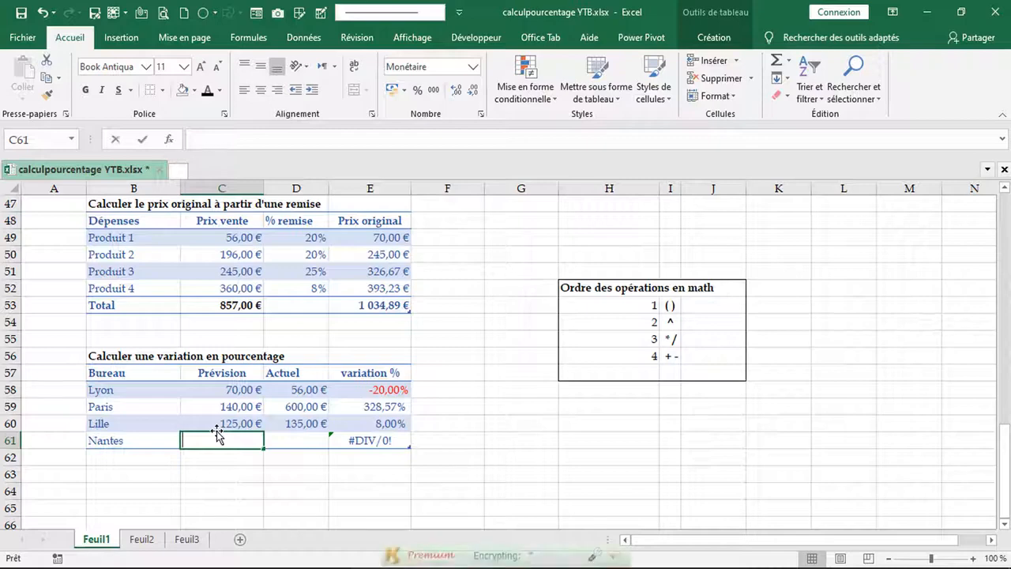
{"action": "type", "text": "450"}
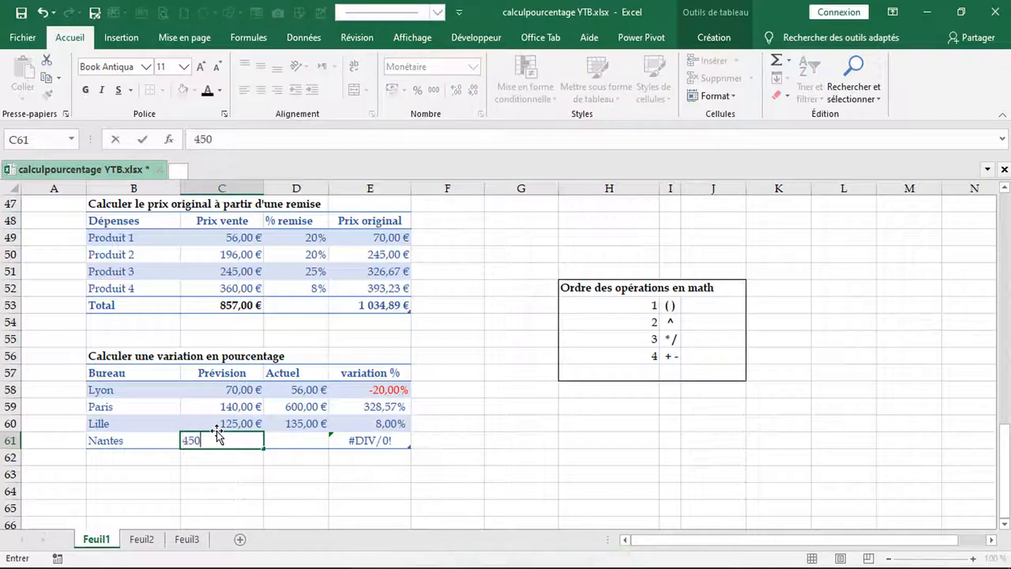
{"action": "key", "text": "Tab"}
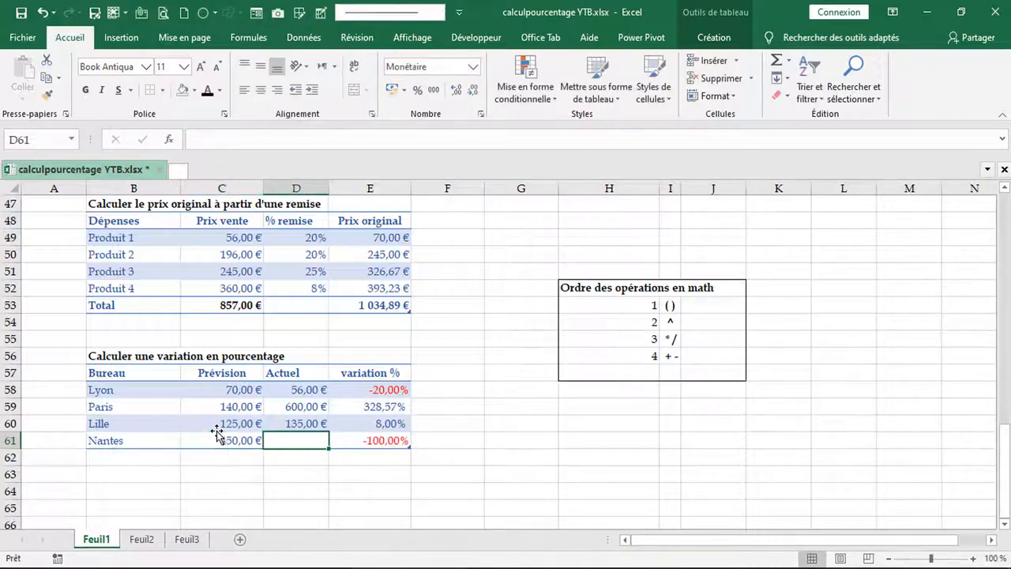
{"action": "type", "text": "650"}
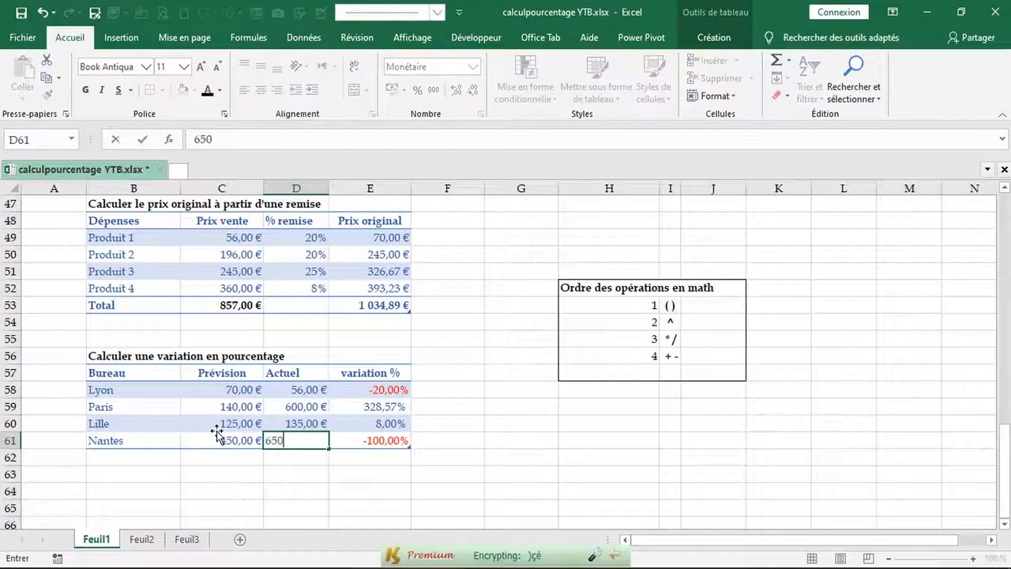
{"action": "key", "text": "Tab"}
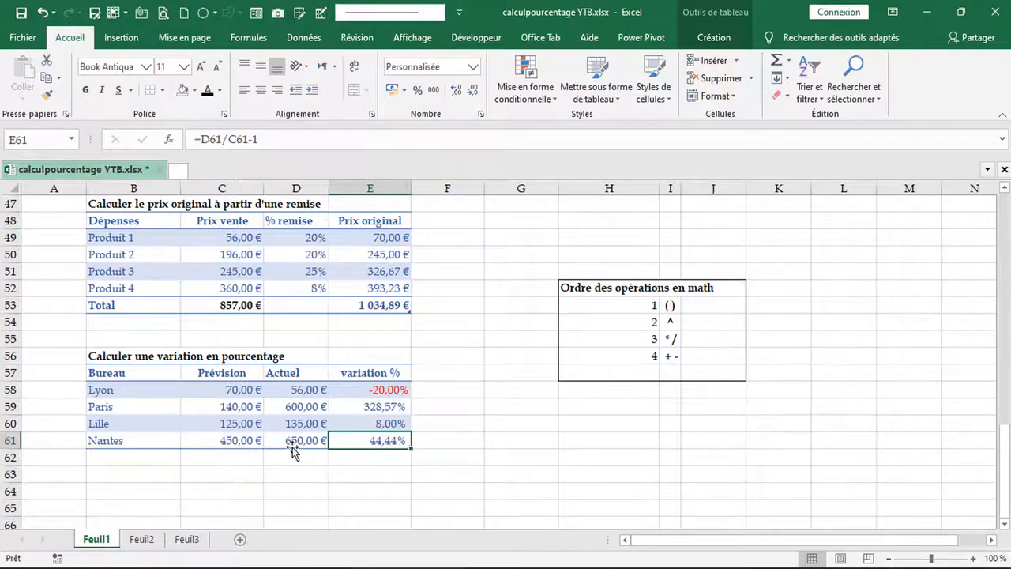
- Examine the variation formulas in E58 and E61 and the cells they reference, leaving both without changes
{"action": "left_click", "coordinate": [382, 392]}
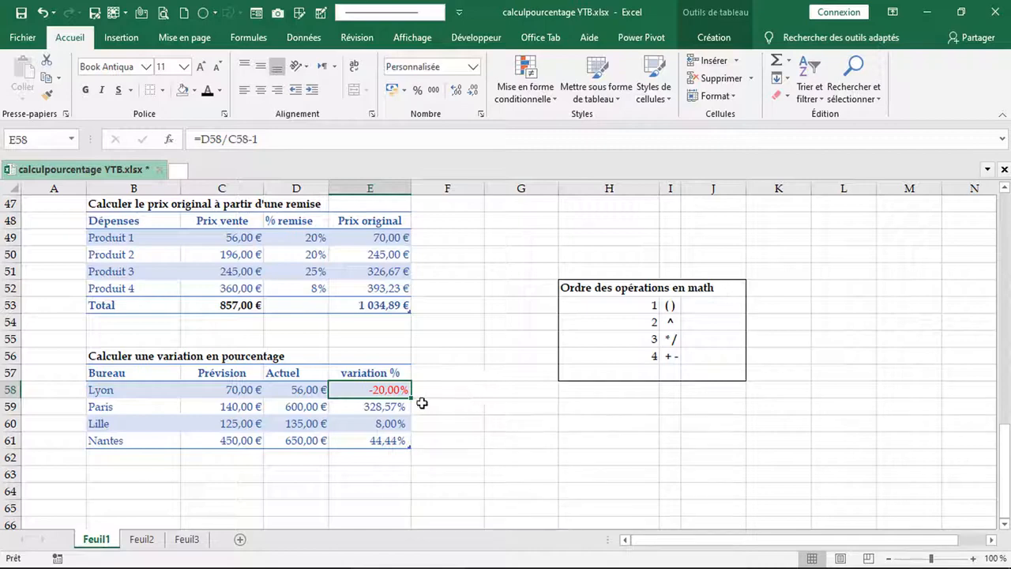
{"action": "key", "text": "F2"}
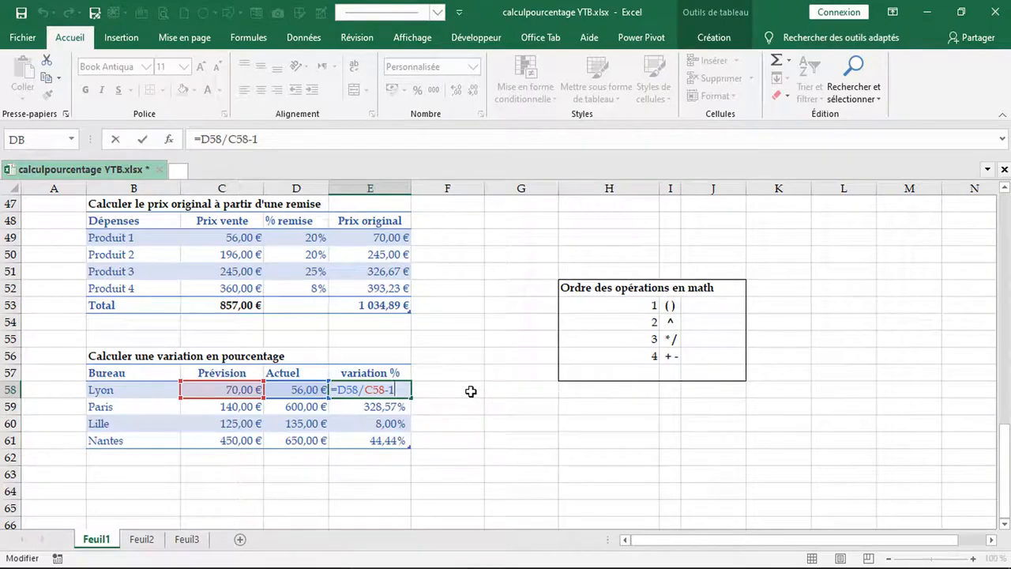
{"action": "key", "text": "Escape"}
{"action": "left_click", "coordinate": [391, 423]}
{"action": "left_click", "coordinate": [399, 440]}
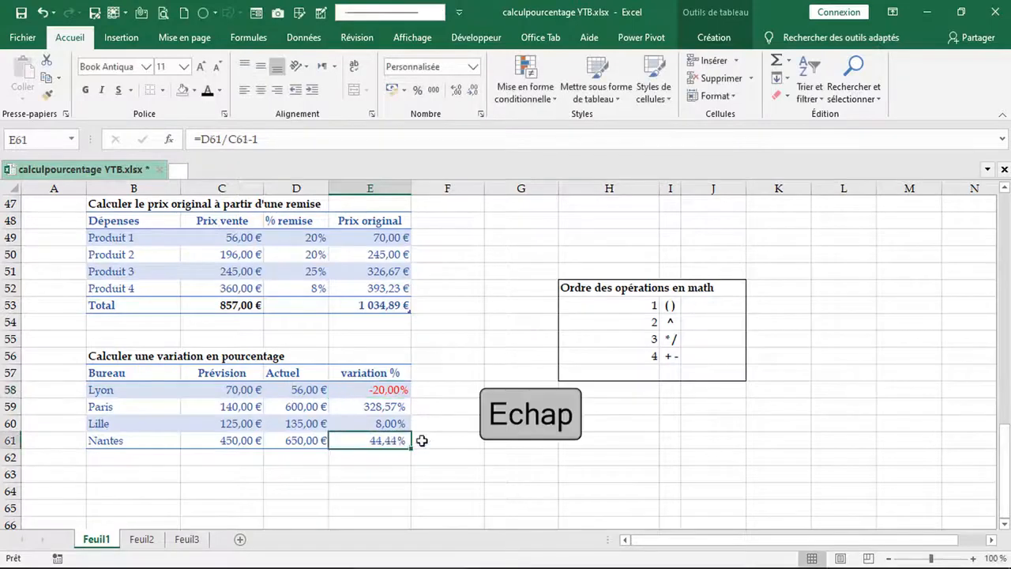
{"action": "key", "text": "F2"}
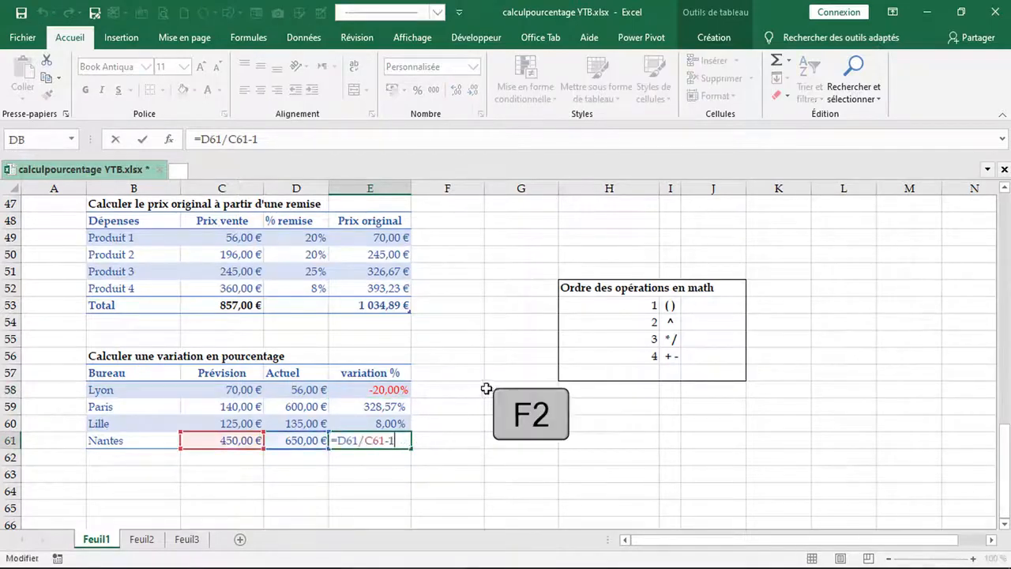
{"action": "key", "text": "Escape"}
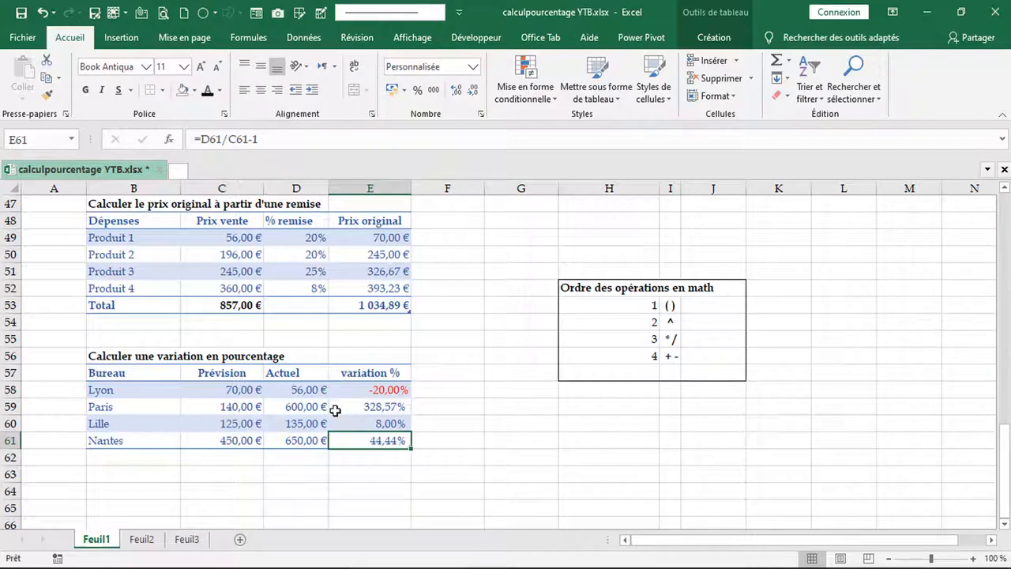
- Add a table row below Nantes for Lyon with a forecast of 1000 and an actual amount of 600
{"action": "key", "text": "Tab"}
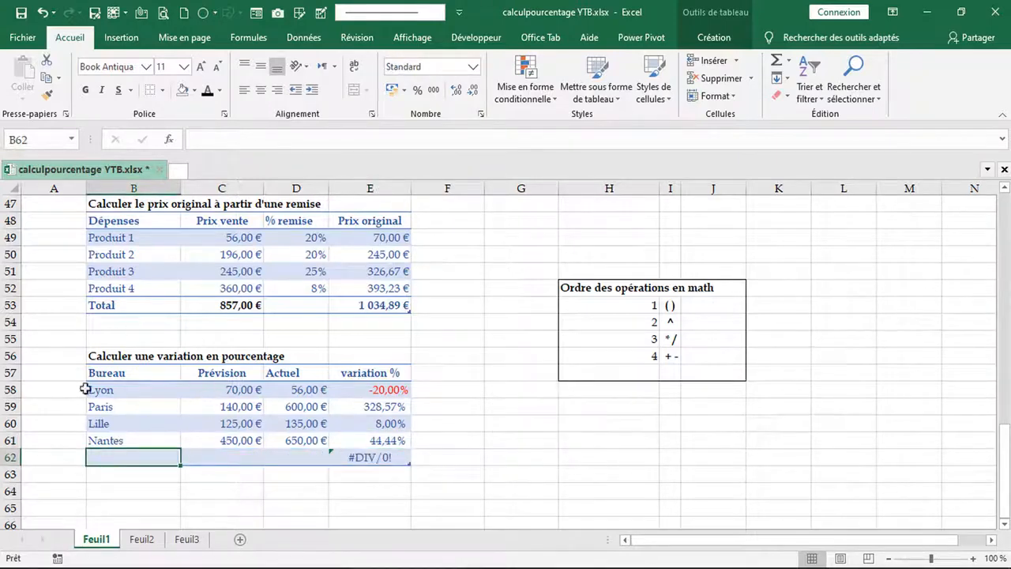
{"action": "left_click", "coordinate": [228, 457]}
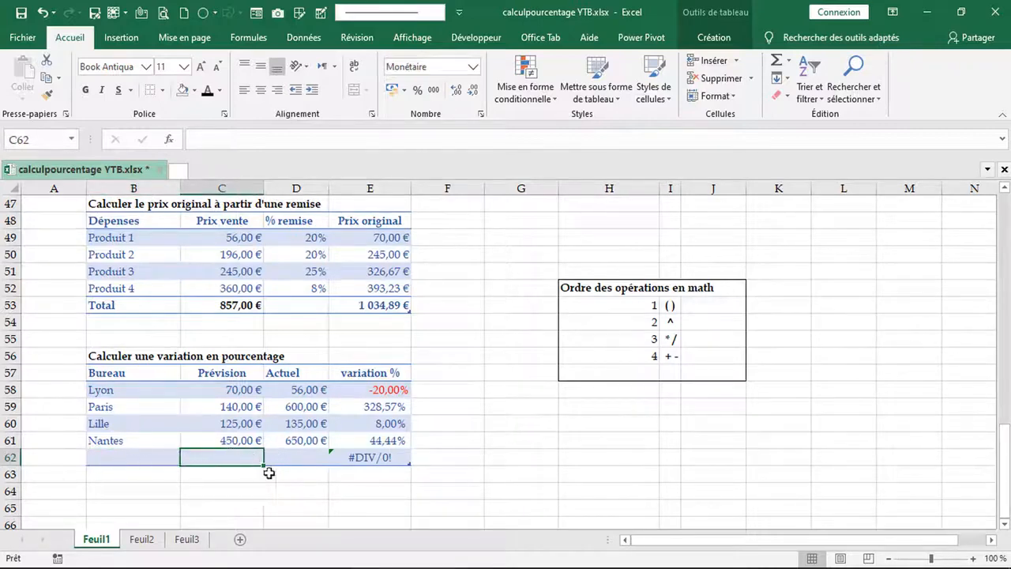
{"action": "left_click", "coordinate": [120, 458]}
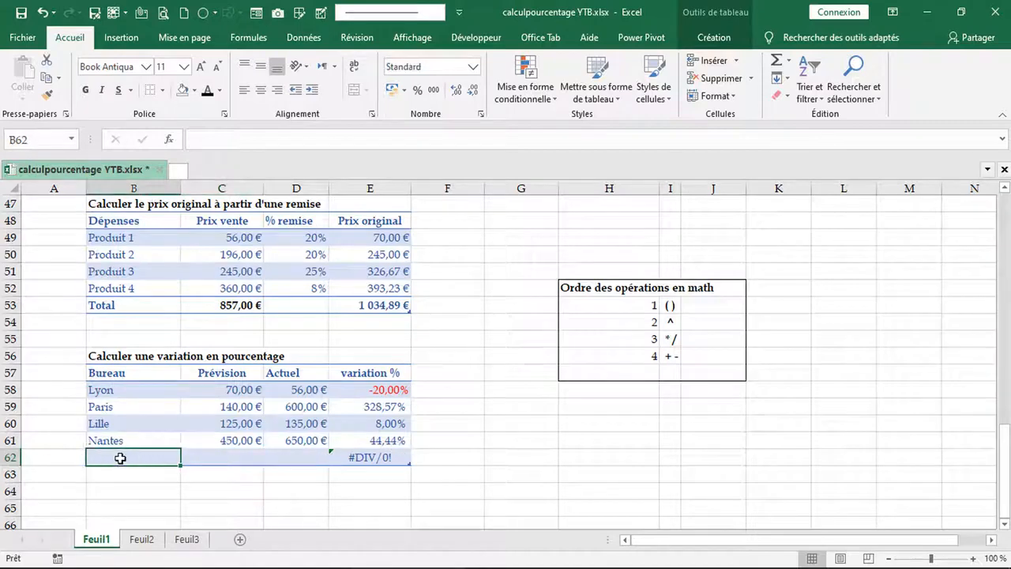
{"action": "type", "text": "Lyon"}
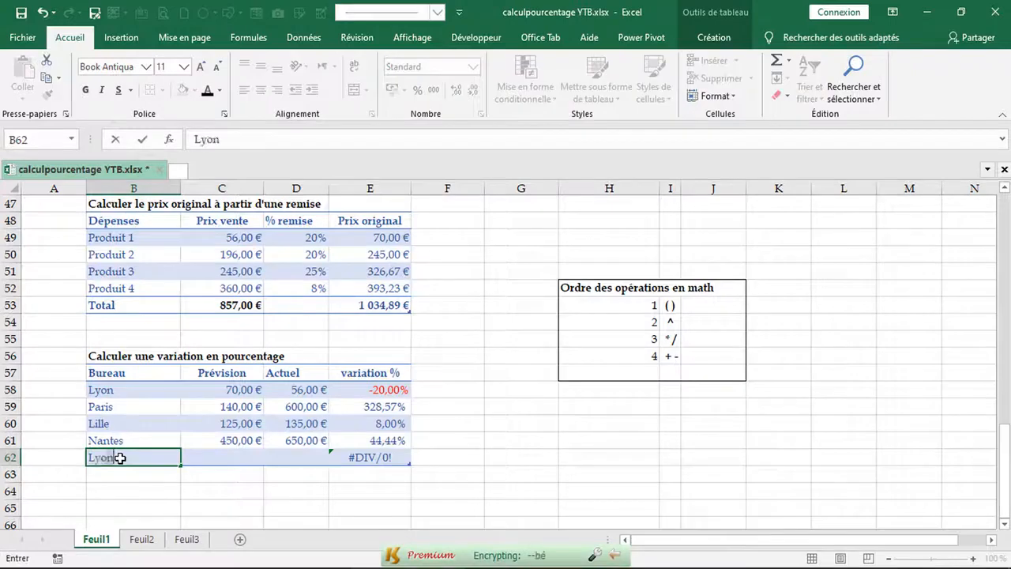
{"action": "key", "text": "Tab"}
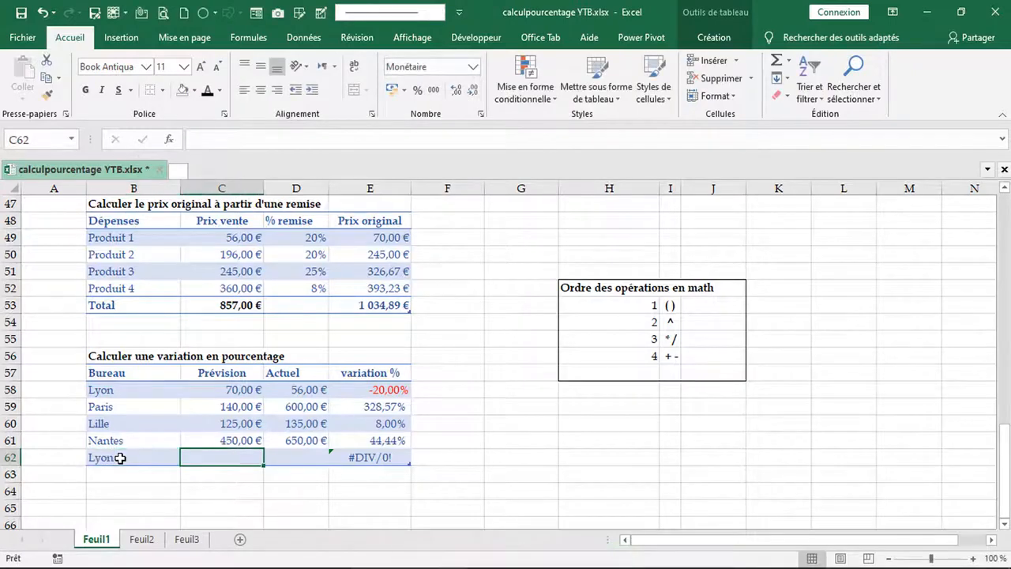
{"action": "type", "text": "1 00"}
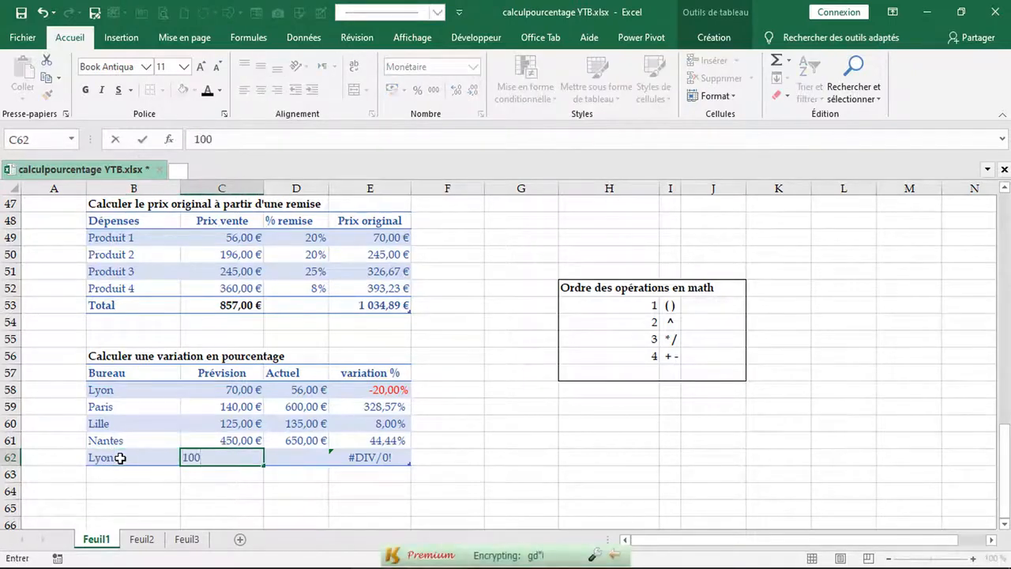
{"action": "type", "text": "0"}
{"action": "key", "text": "Tab"}
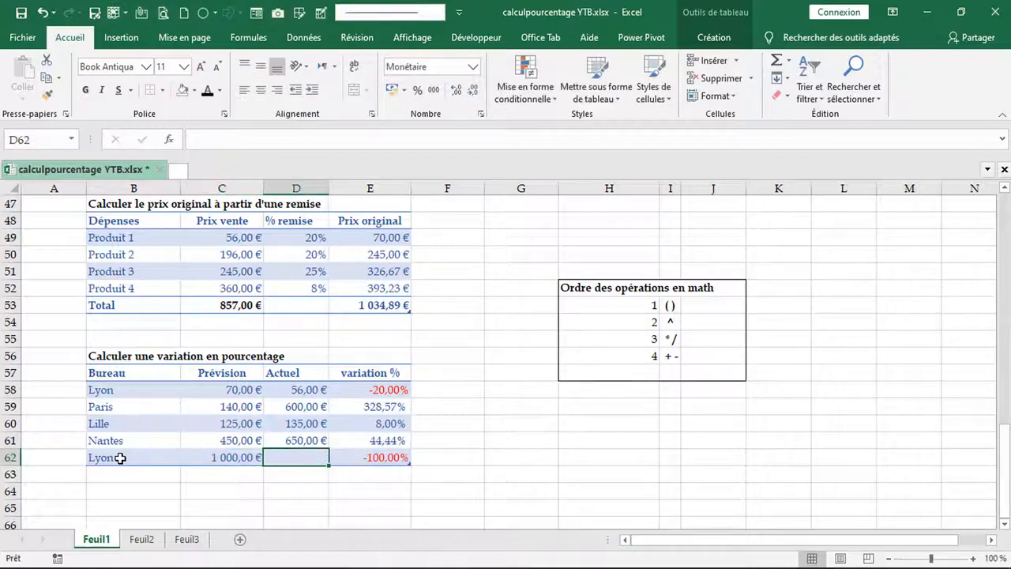
{"action": "type", "text": "600"}
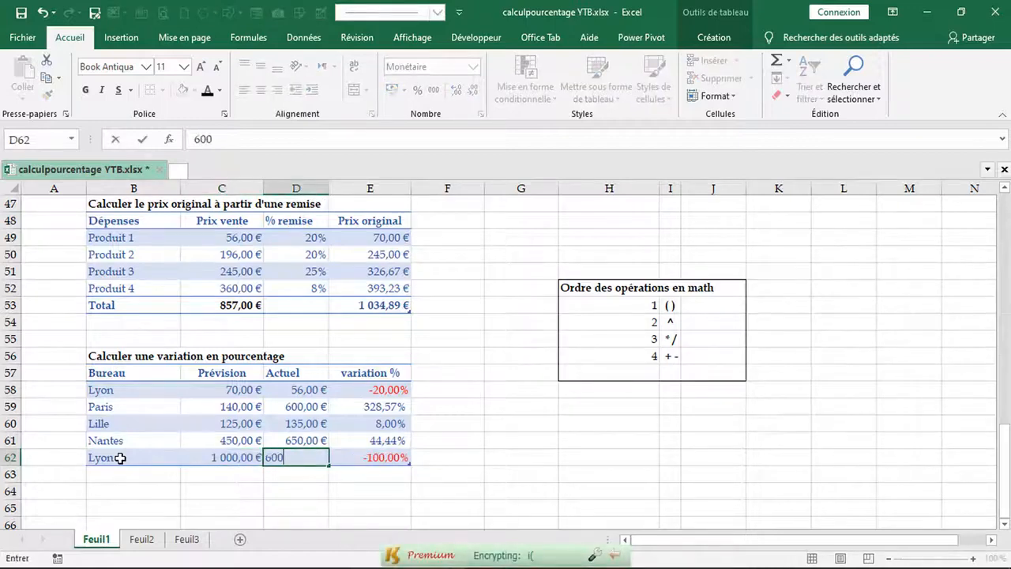
{"action": "key", "text": "Tab"}
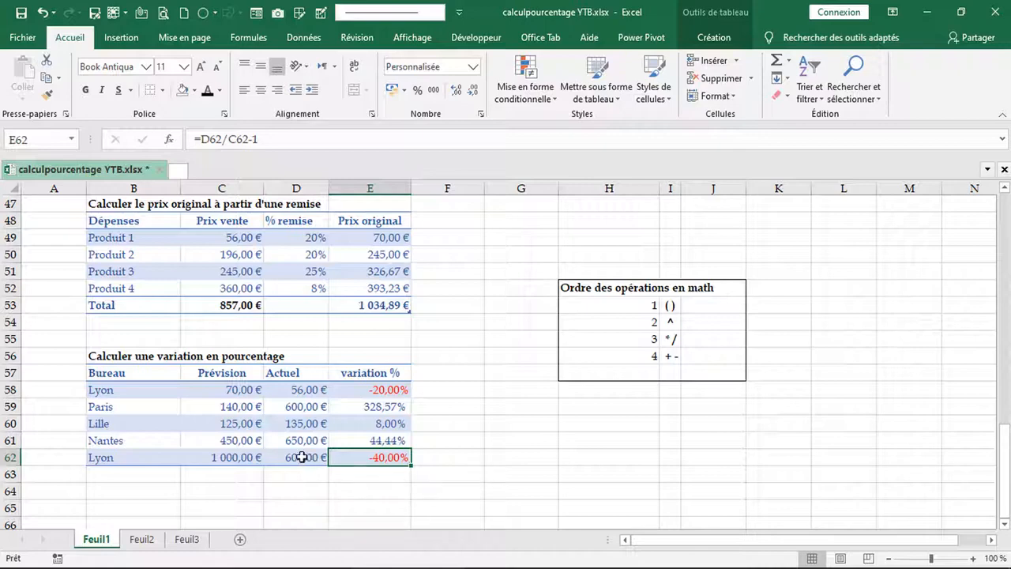
- Turn on the total row for the Bureau table
{"action": "left_click", "coordinate": [700, 41]}
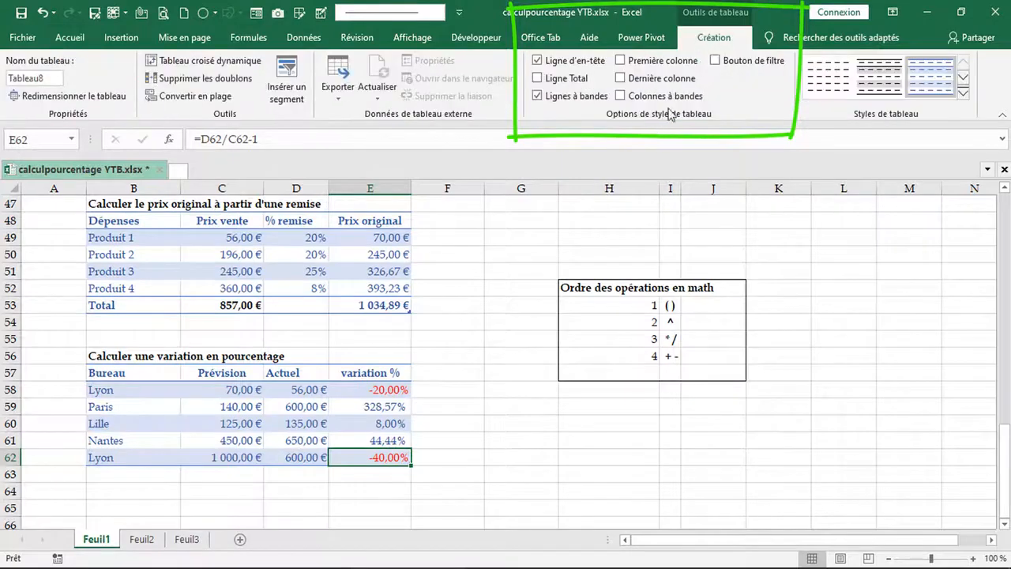
{"action": "left_click", "coordinate": [539, 79]}
{"action": "key", "text": "ctrl+a"}
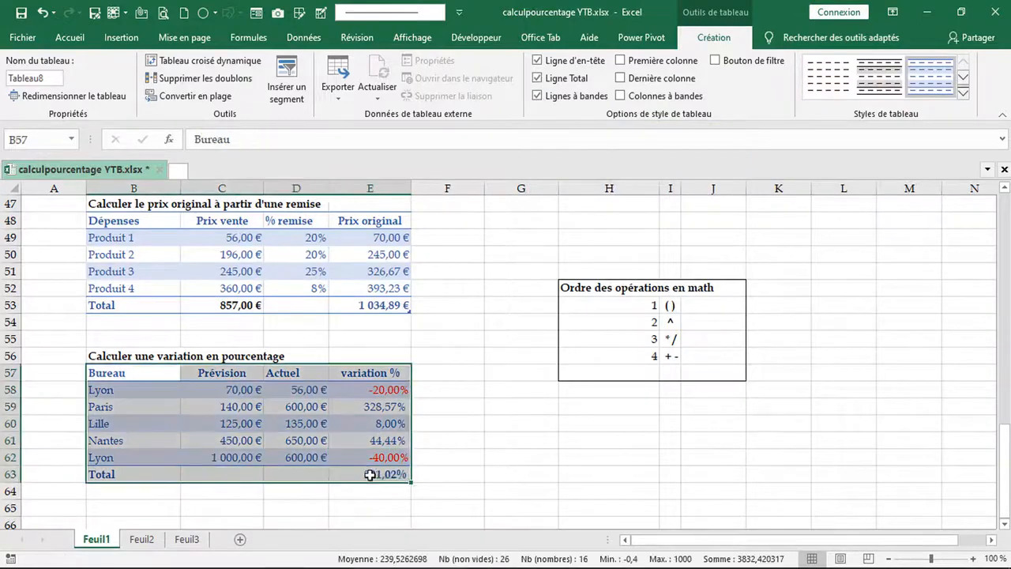
{"action": "left_click", "coordinate": [370, 474]}
{"action": "left_click", "coordinate": [300, 474]}
{"action": "left_click", "coordinate": [217, 476]}
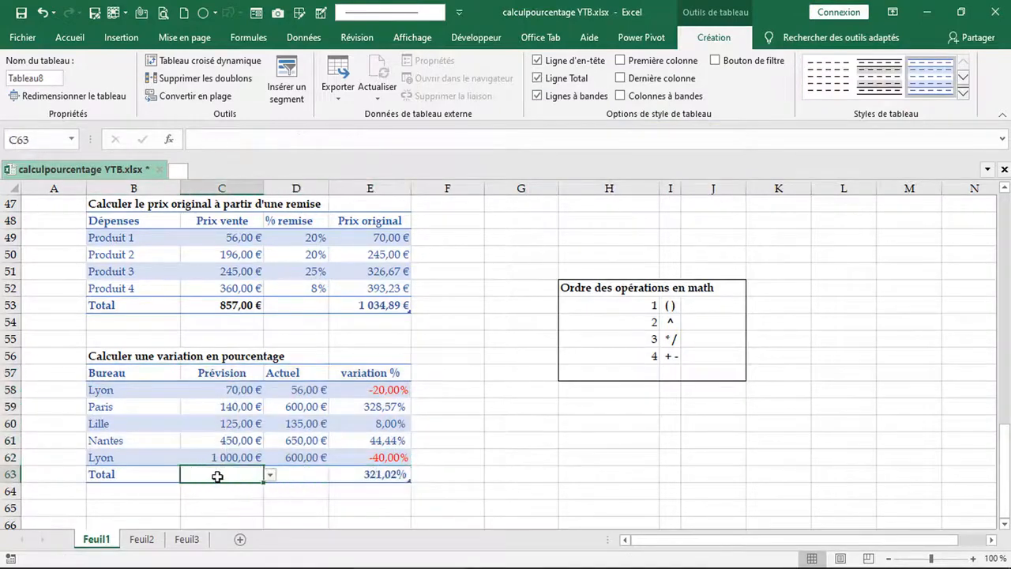
{"action": "left_click", "coordinate": [270, 476]}
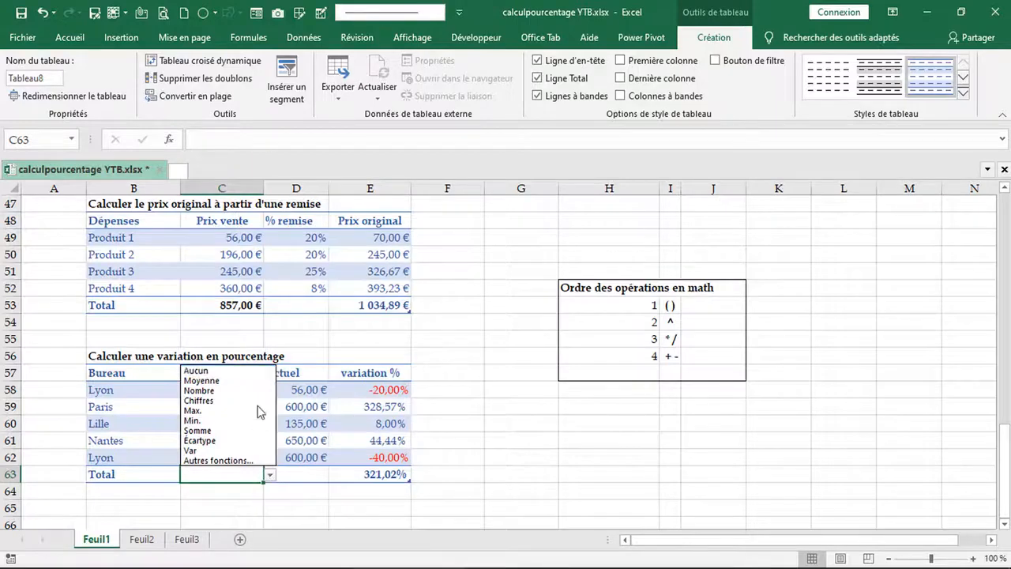
{"action": "key", "text": "Escape"}
- Change the total row calculation of the variation % column to the average (Moyenne)
{"action": "left_click", "coordinate": [383, 475]}
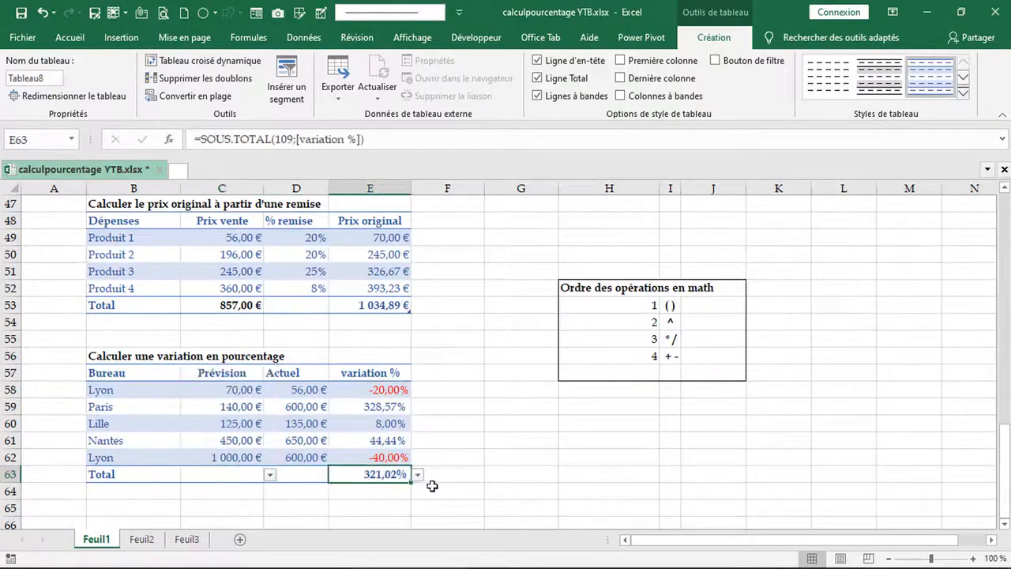
{"action": "left_click", "coordinate": [417, 475]}
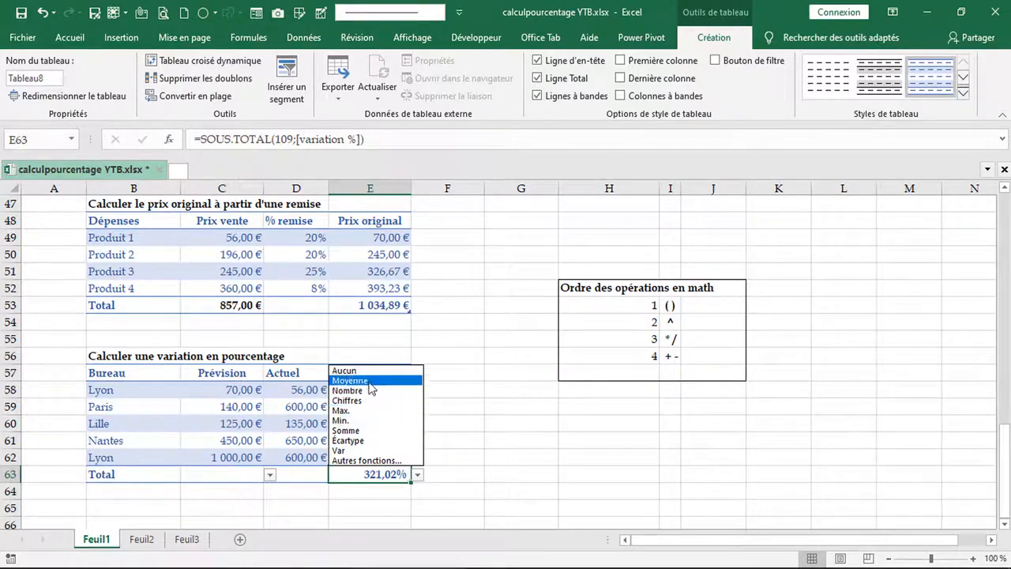
{"action": "key", "text": "Escape"}
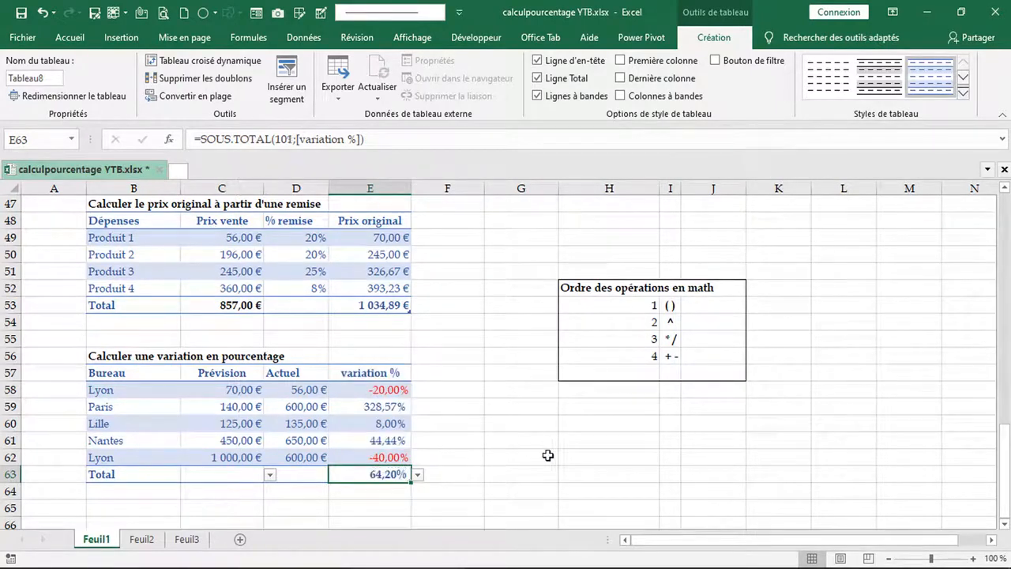
- Set the total row of the Prévision column in the Bureau table to the sum (Somme)
{"action": "left_click", "coordinate": [268, 479]}
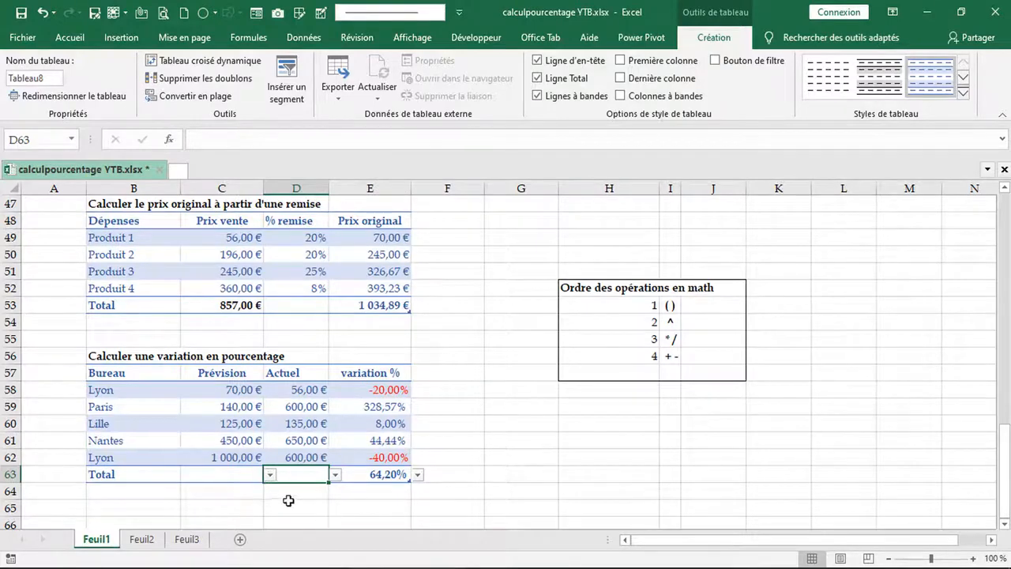
{"action": "left_click", "coordinate": [288, 501]}
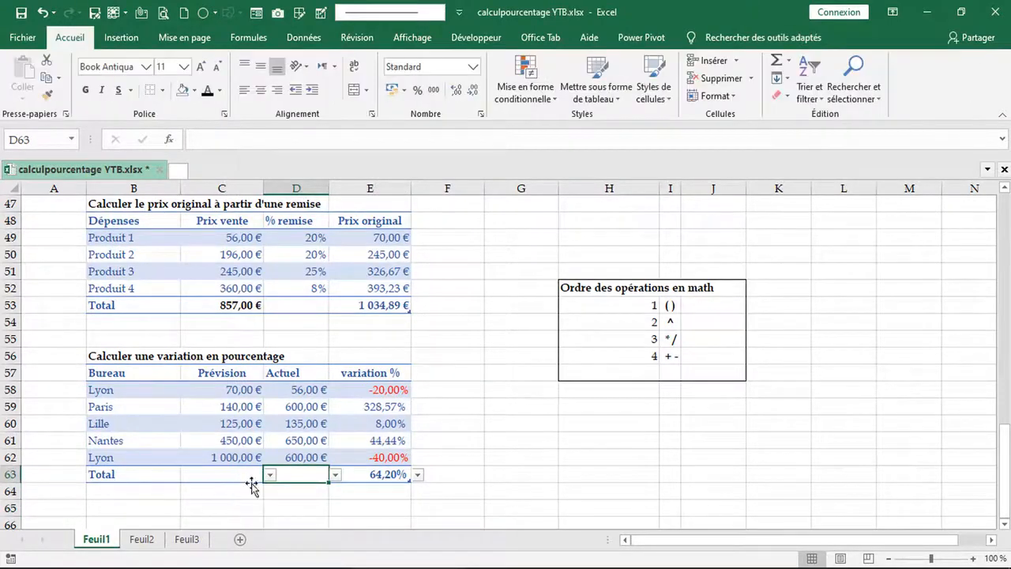
{"action": "left_click", "coordinate": [253, 481]}
{"action": "left_click", "coordinate": [271, 474]}
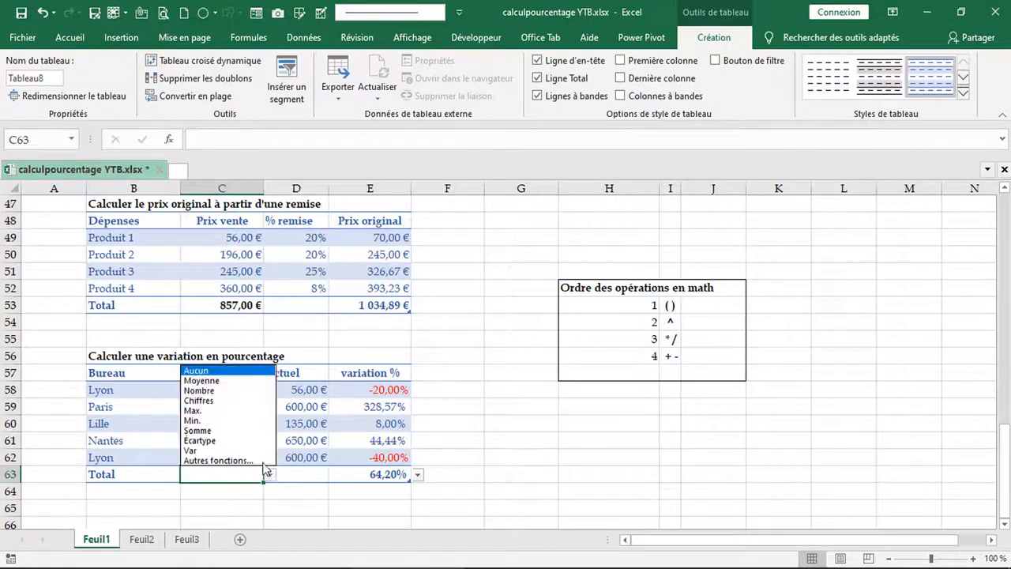
{"action": "left_click", "coordinate": [229, 430]}
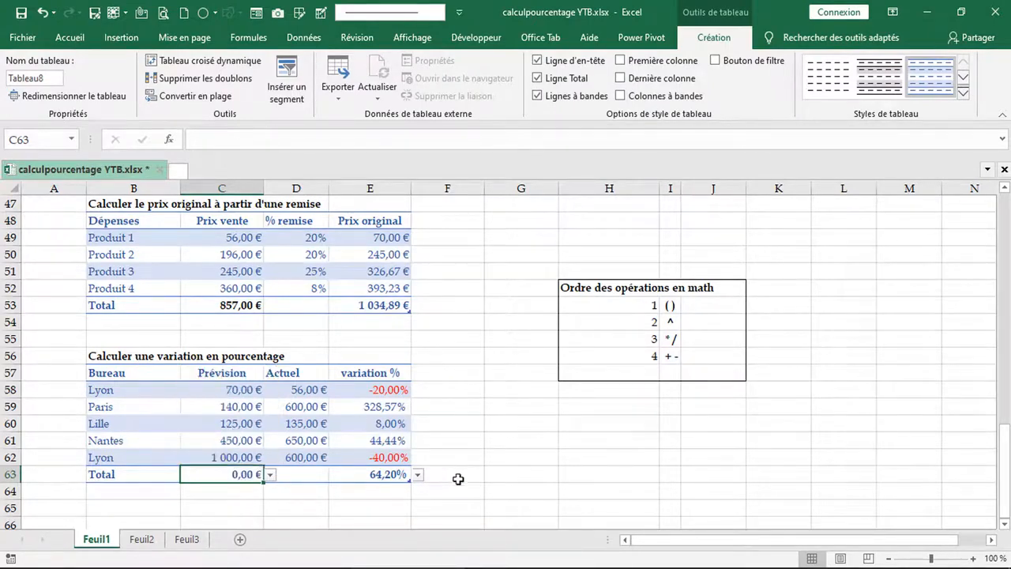
{"action": "left_click", "coordinate": [515, 460]}
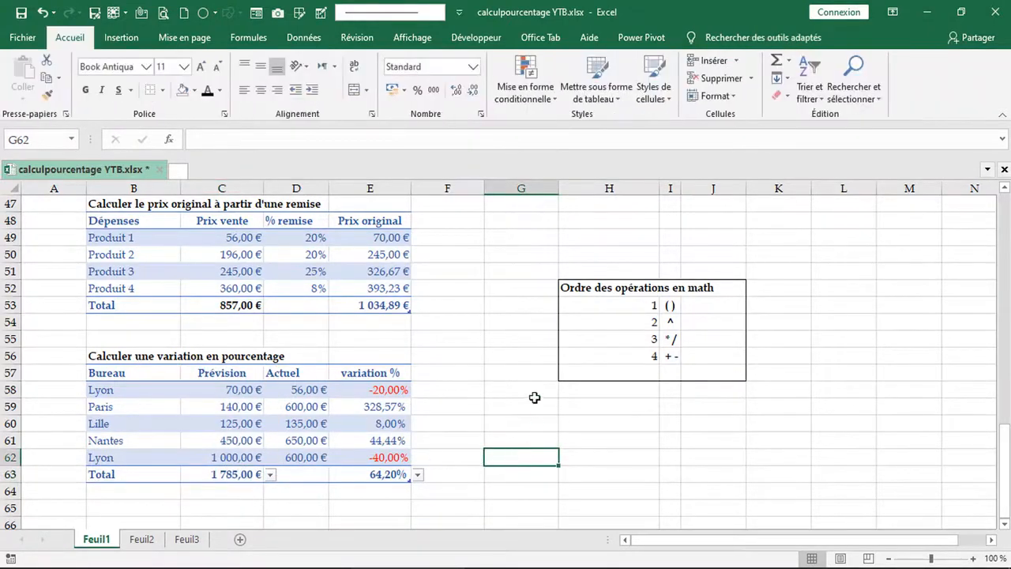